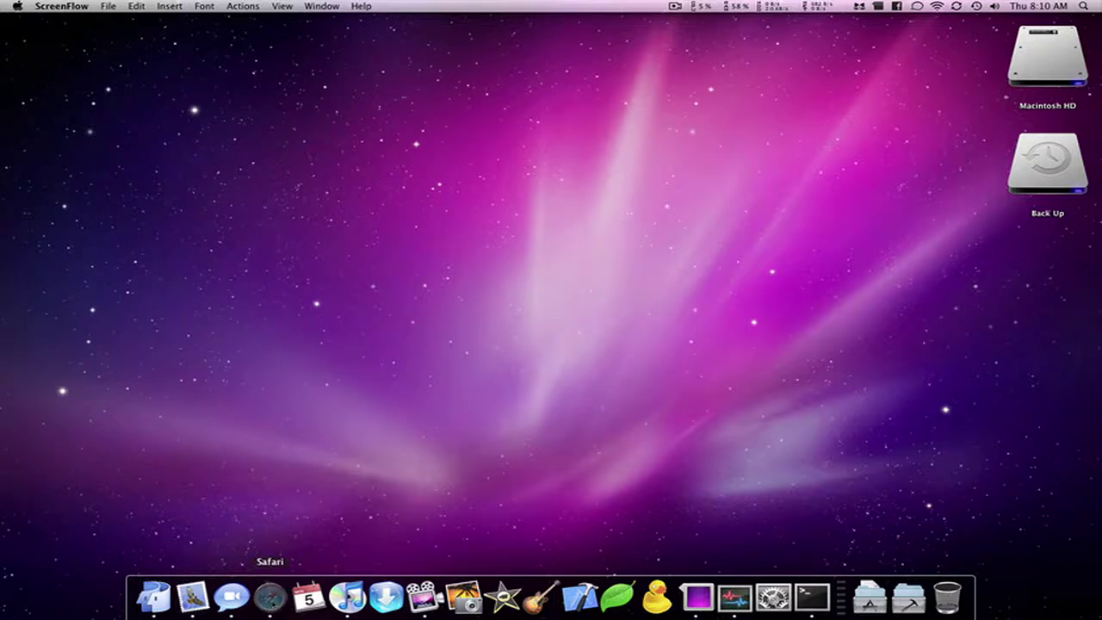
# Step: Open a new Safari window, then hide Safari to clear the desktop
pyautogui.rightClick(270, 596)
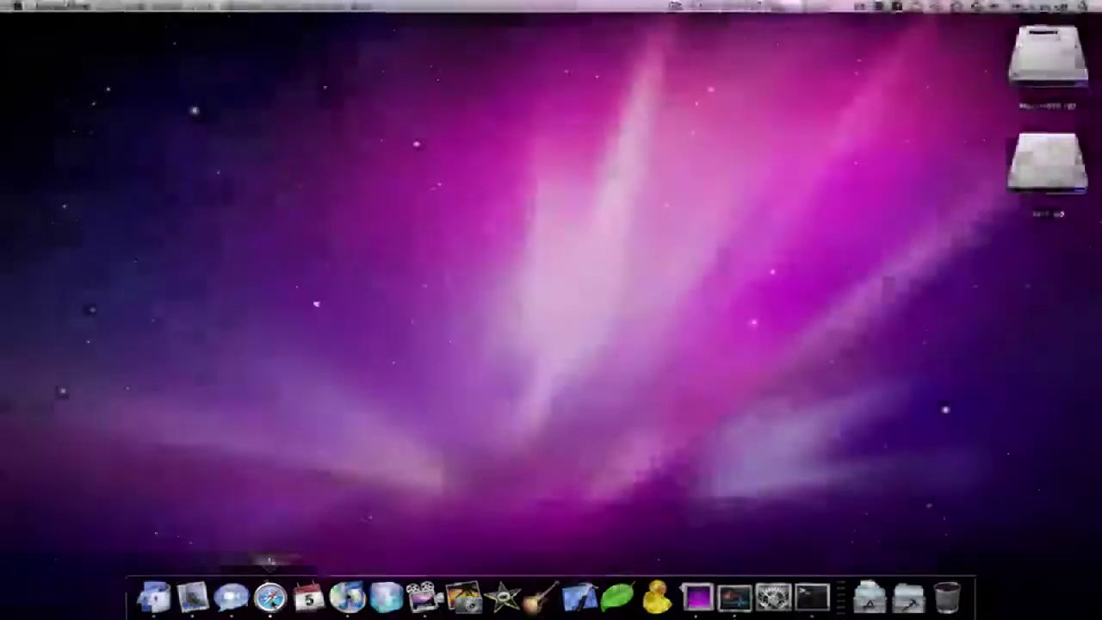
pyautogui.click(269, 597)
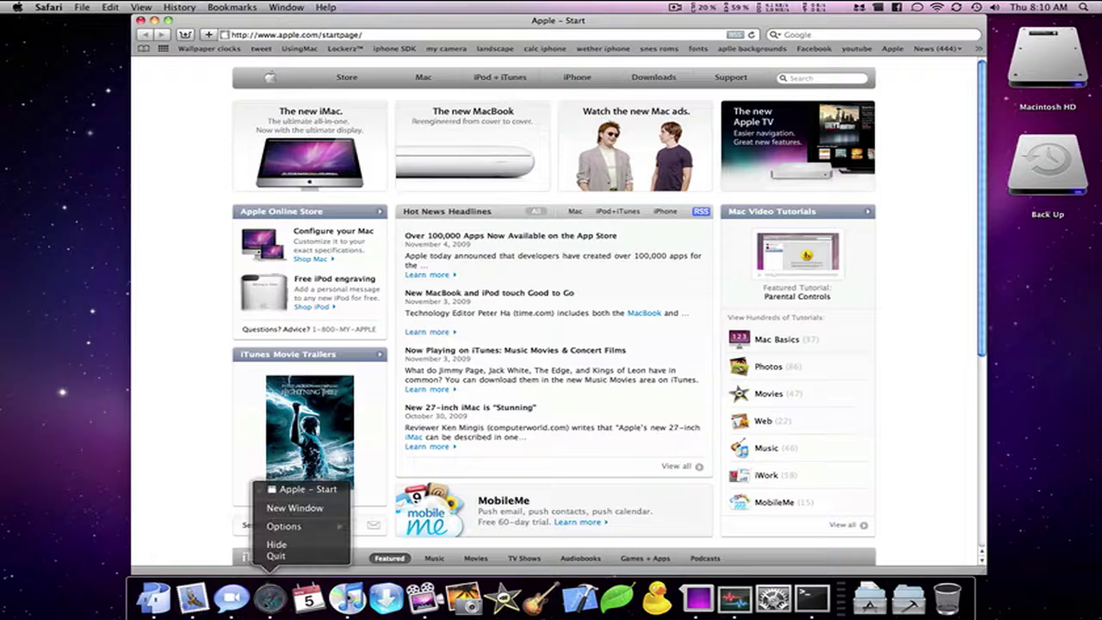
pyautogui.click(269, 545)
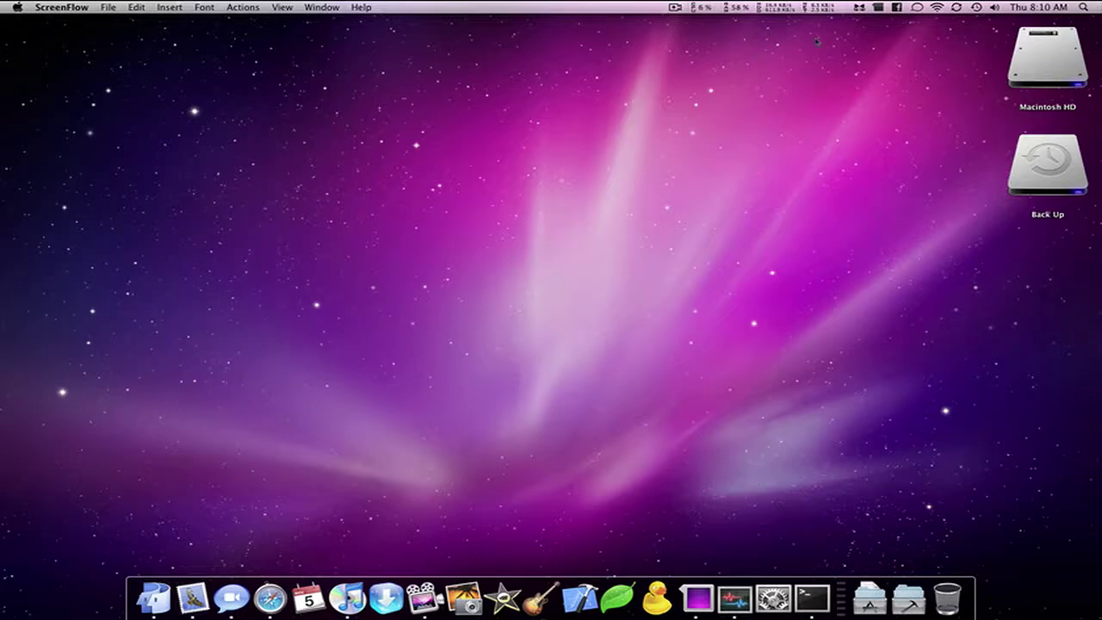
# Step: Navigate to Macintosh HD > System > Library > CoreServices and scroll down to the Dock app
pyautogui.doubleClick(1044, 65)
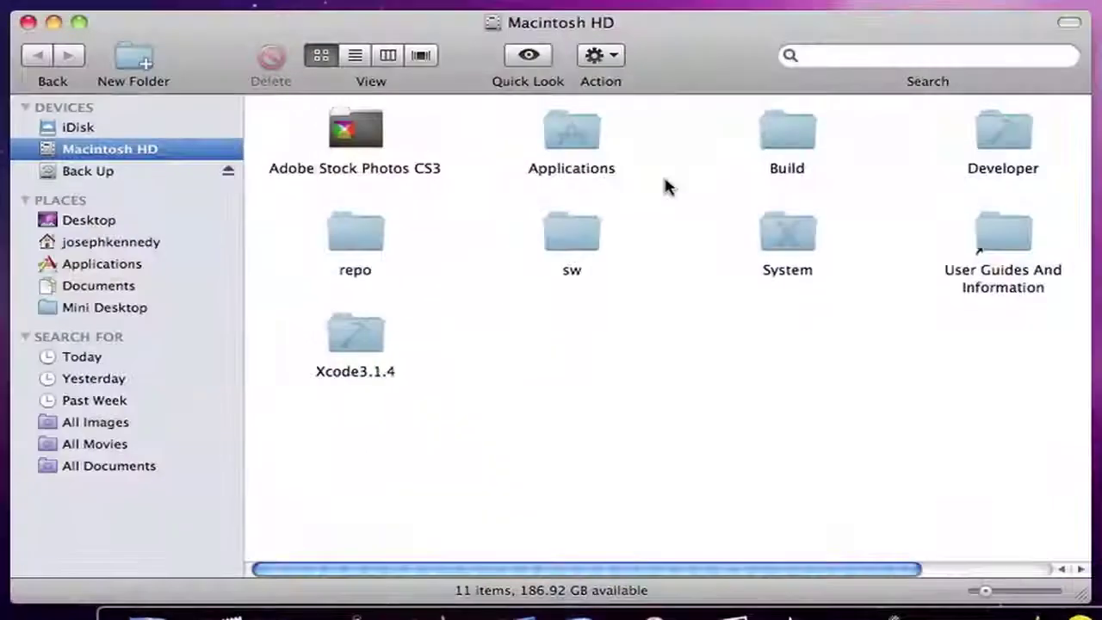
pyautogui.doubleClick(780, 221)
pyautogui.doubleClick(591, 244)
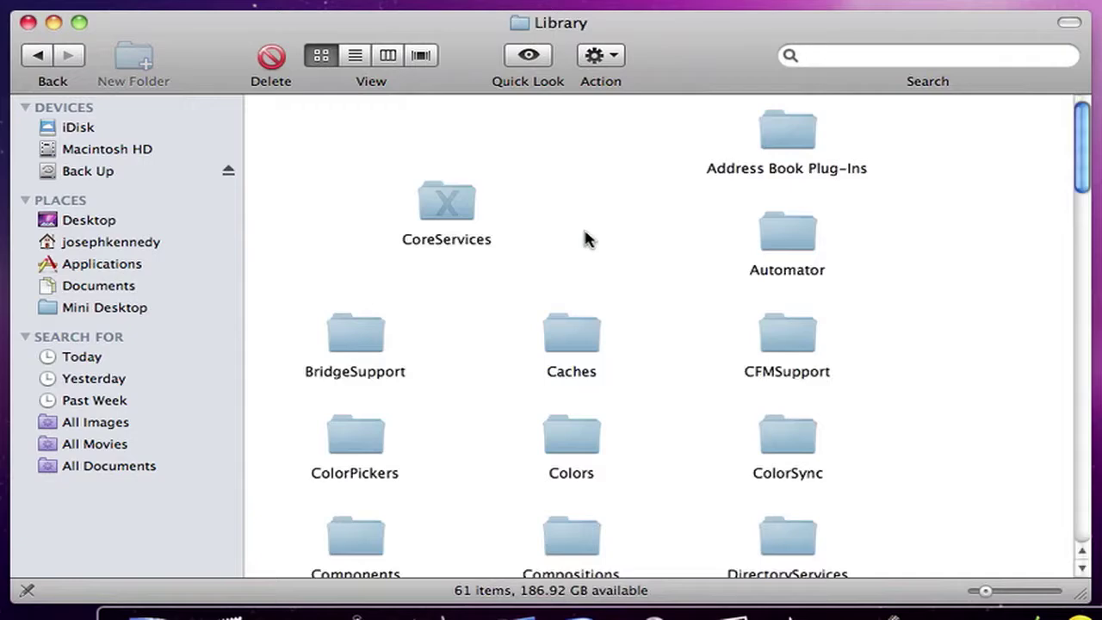
pyautogui.doubleClick(457, 207)
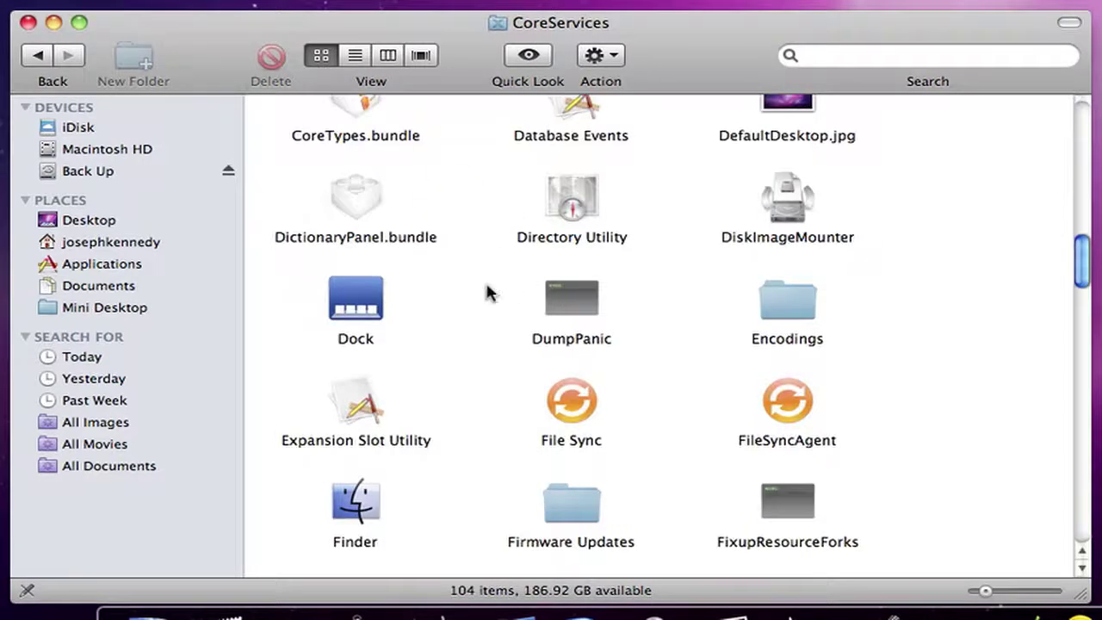
pyautogui.scroll(5, 475, 290)
pyautogui.scroll(-1, 474, 290)
pyautogui.scroll(-3, 475, 290)
pyautogui.scroll(-2, 473, 297)
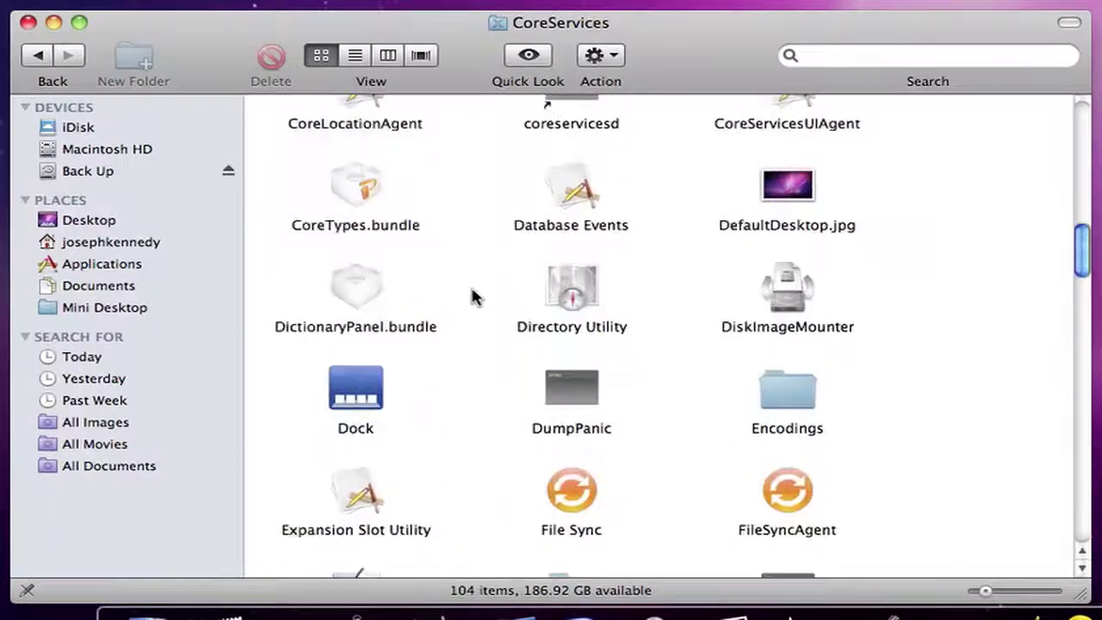
pyautogui.scroll(-2, 474, 297)
pyautogui.moveTo(272, 297); pyautogui.dragTo(433, 375)
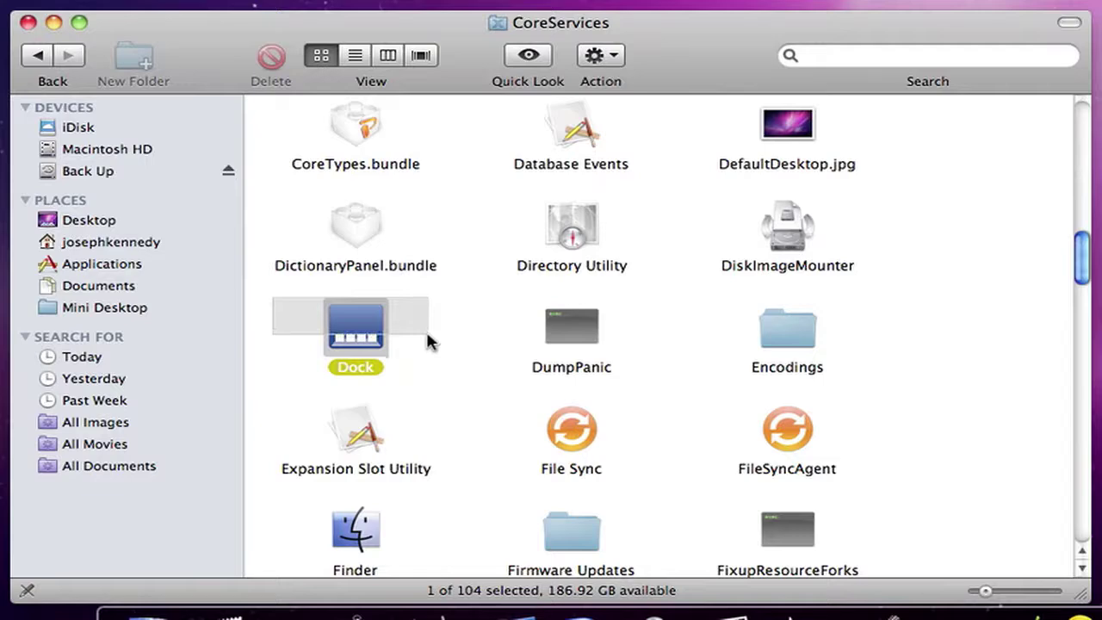
pyautogui.click(433, 380)
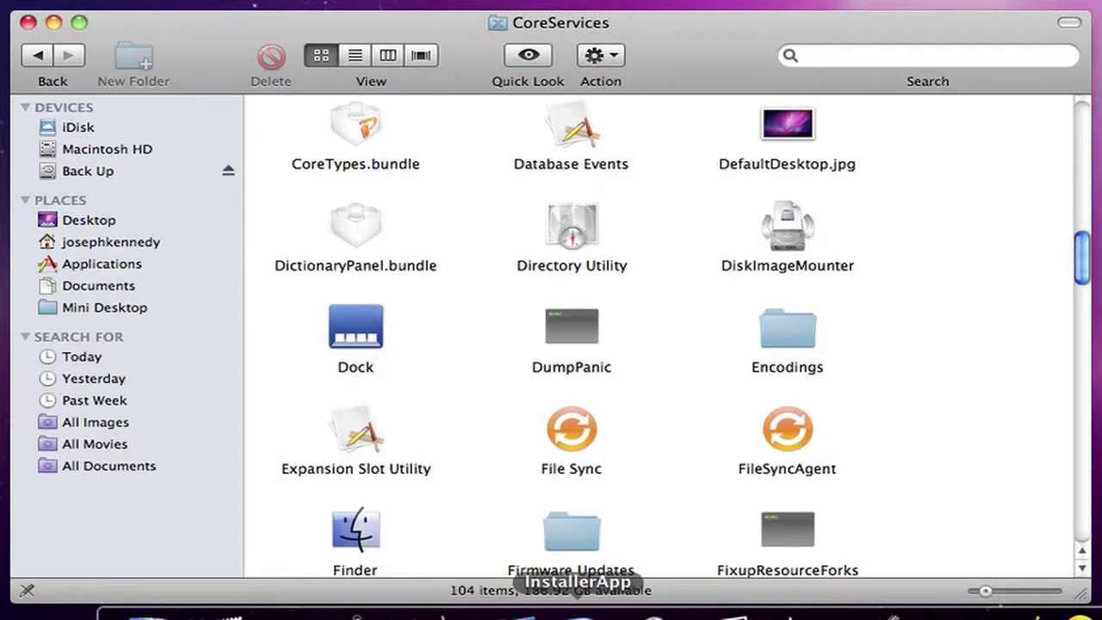
# Step: Show Dock's package contents, enter Contents > Resources, and scroll to the expose-window-selection images
pyautogui.rightClick(351, 323)
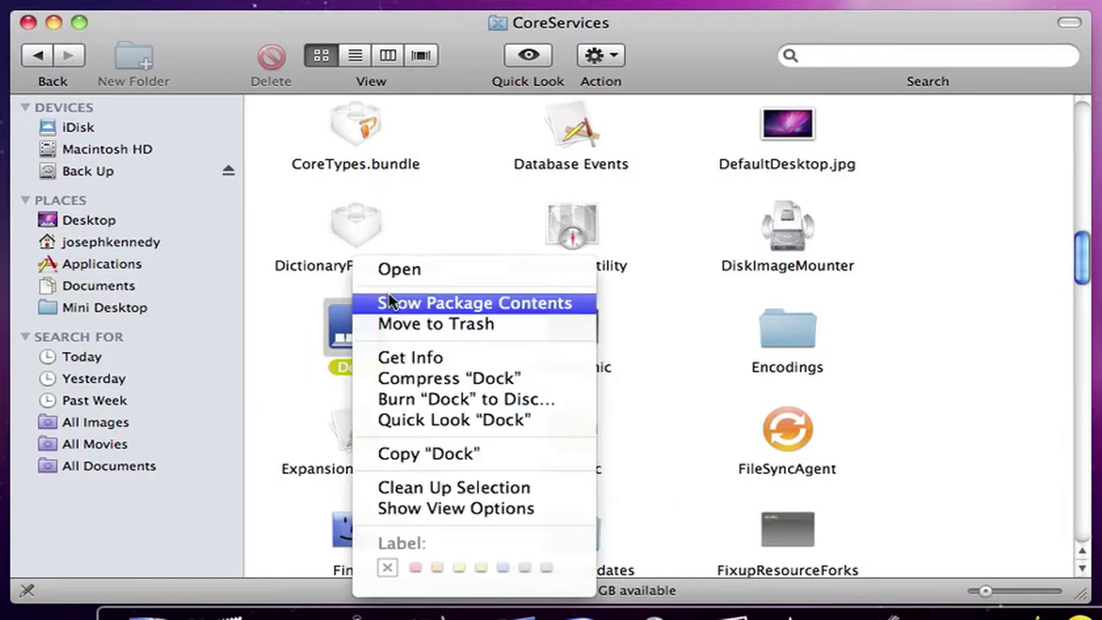
pyautogui.click(388, 302)
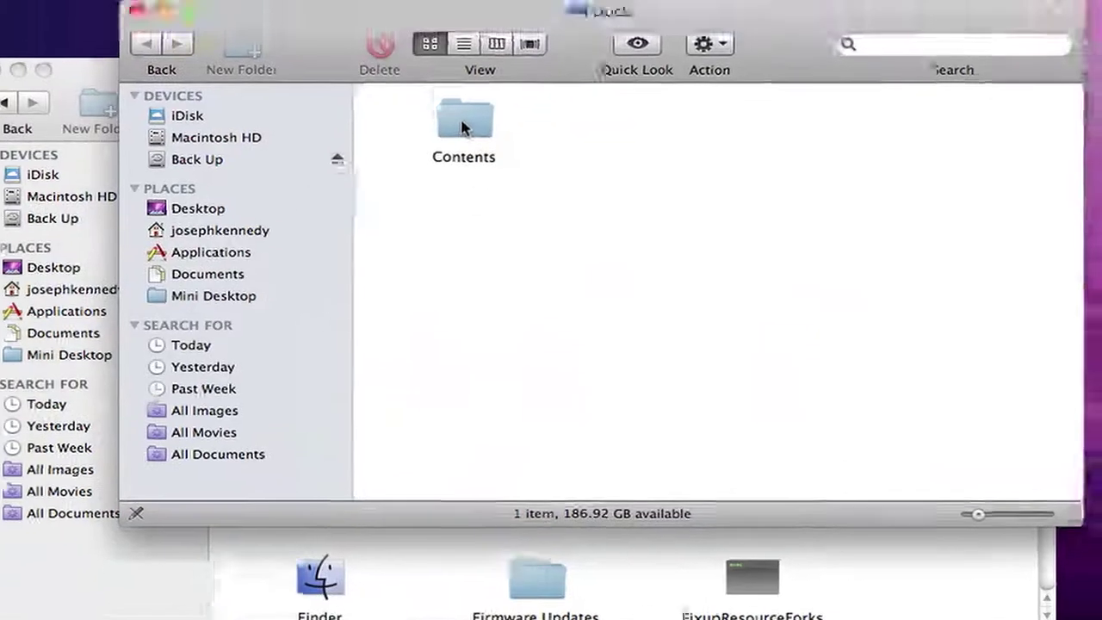
pyautogui.doubleClick(419, 181)
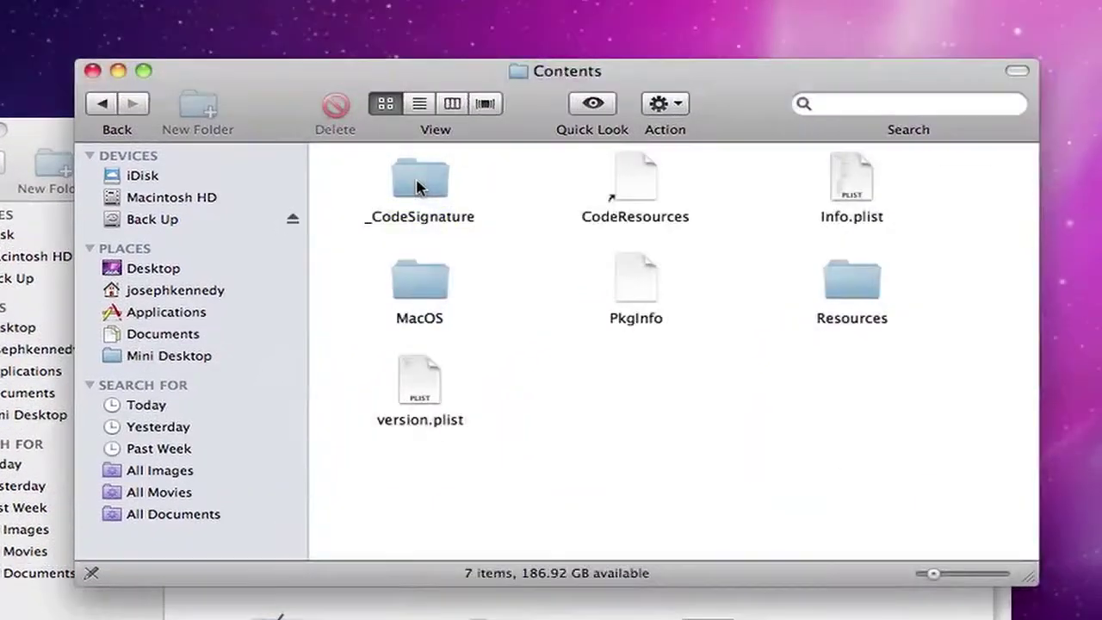
pyautogui.doubleClick(839, 278)
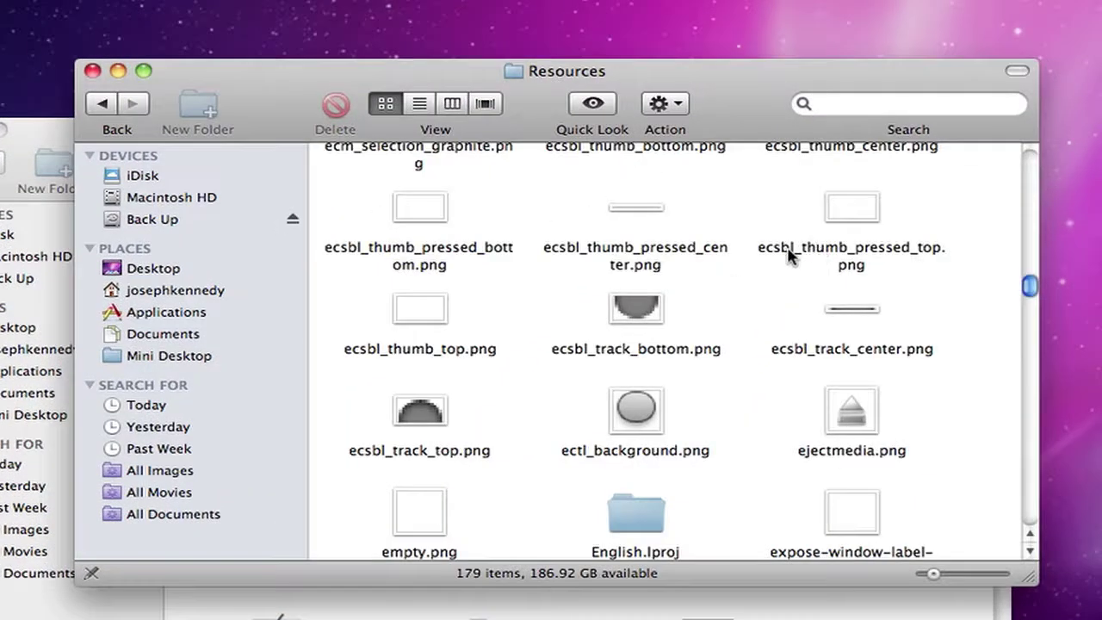
pyautogui.scroll(5, 711, 277)
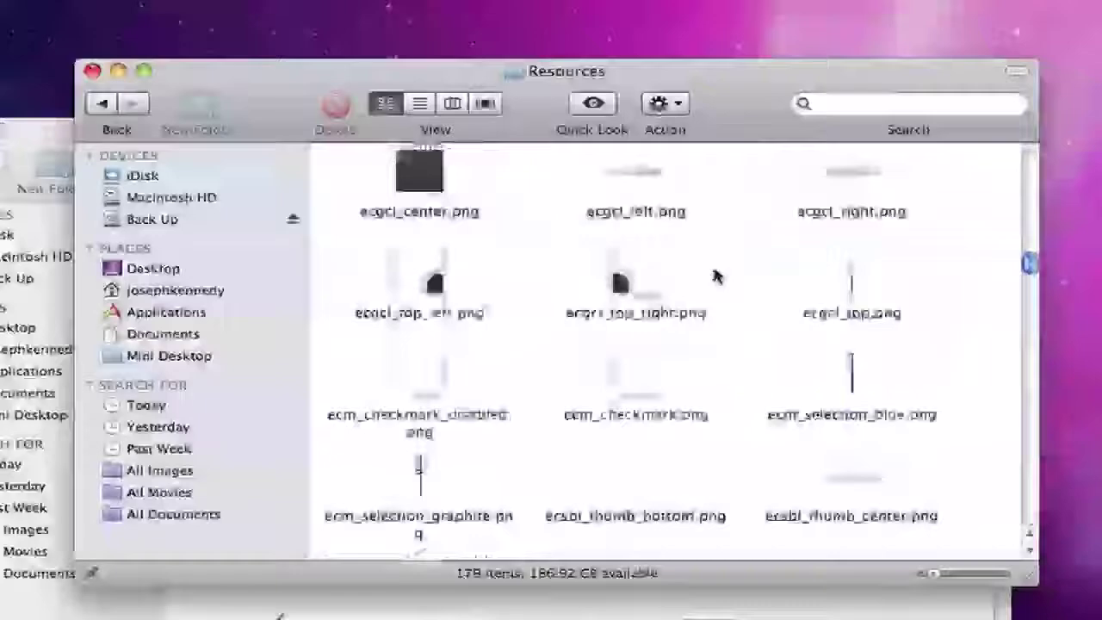
pyautogui.scroll(-3, 717, 277)
pyautogui.scroll(-3, 714, 277)
pyautogui.scroll(3, 715, 277)
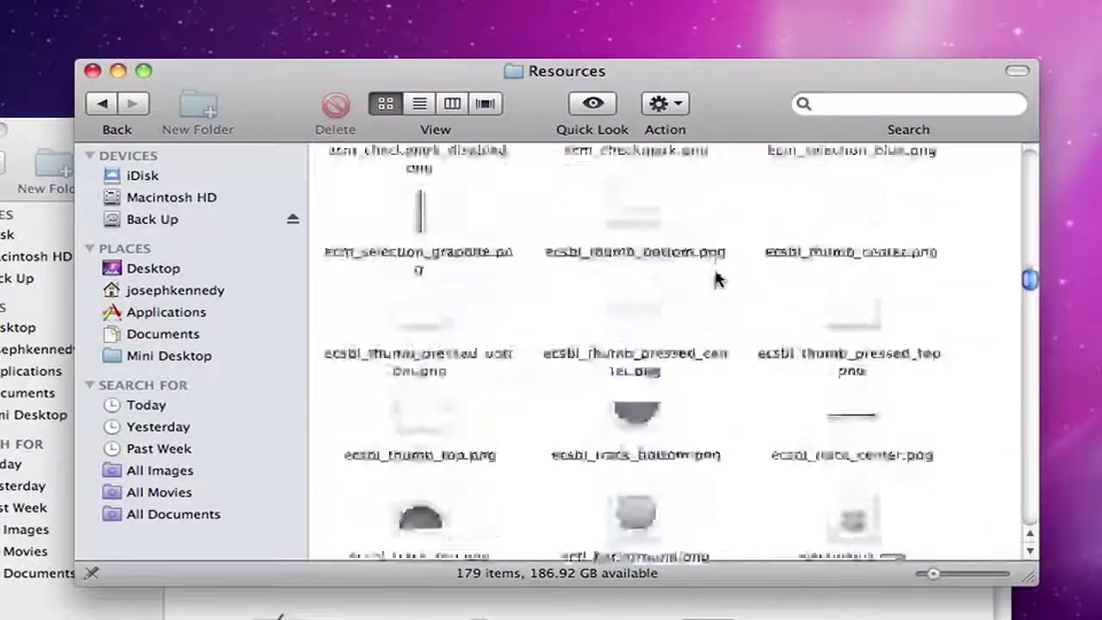
pyautogui.scroll(-3, 715, 278)
pyautogui.scroll(-1, 717, 277)
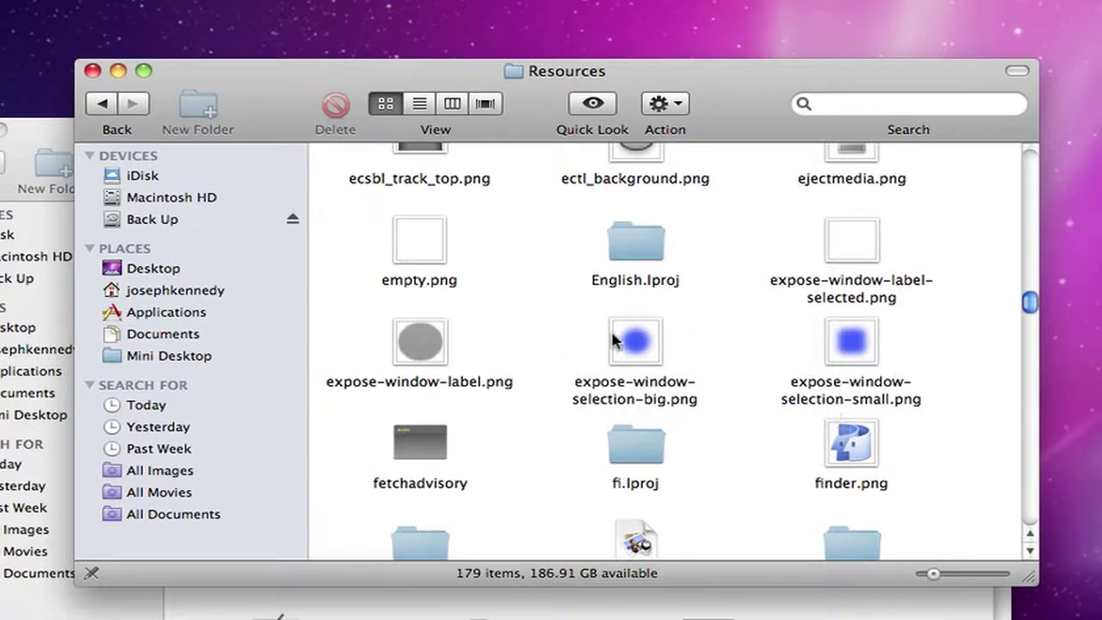
# Step: Copy both expose-window-selection PNGs from Resources and paste them onto the desktop
pyautogui.moveTo(564, 340); pyautogui.dragTo(930, 358)
pyautogui.click(930, 358)
pyautogui.moveTo(571, 340); pyautogui.dragTo(920, 353)
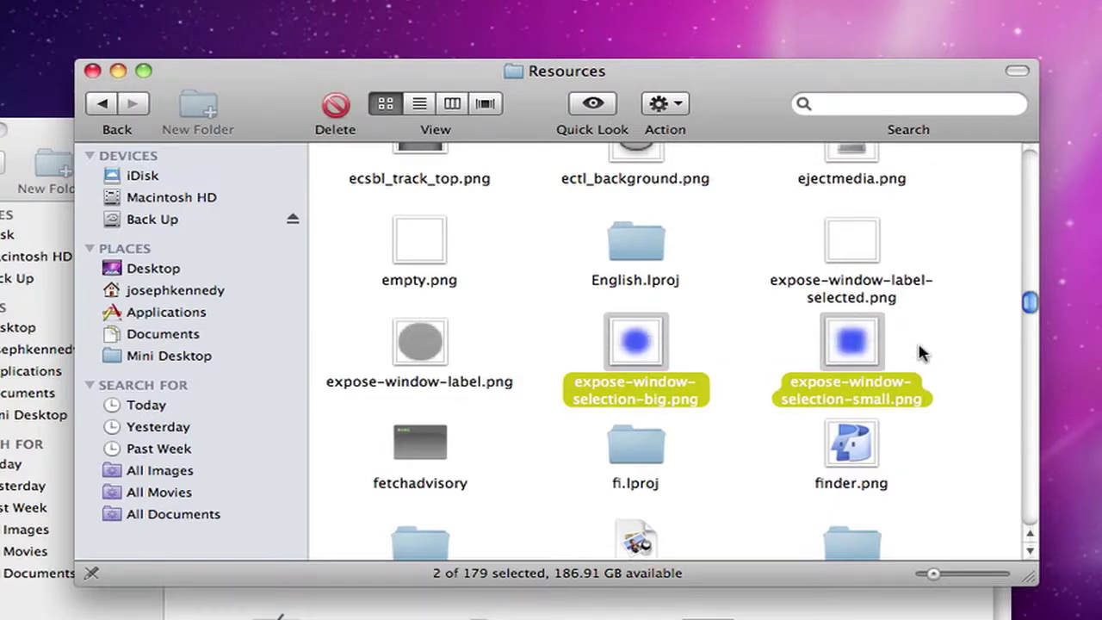
pyautogui.press('super+c')
pyautogui.click(848, 376)
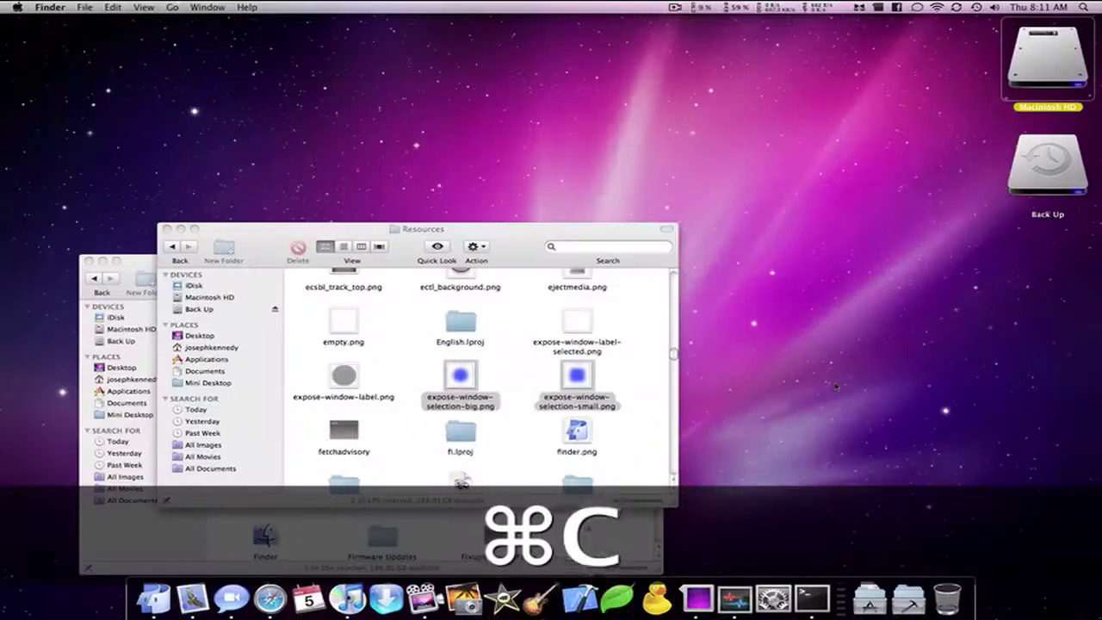
pyautogui.press('super+v')
# Step: Create a new desktop folder named 'Exposé Backup'
pyautogui.rightClick(848, 376)
pyautogui.click(856, 315)
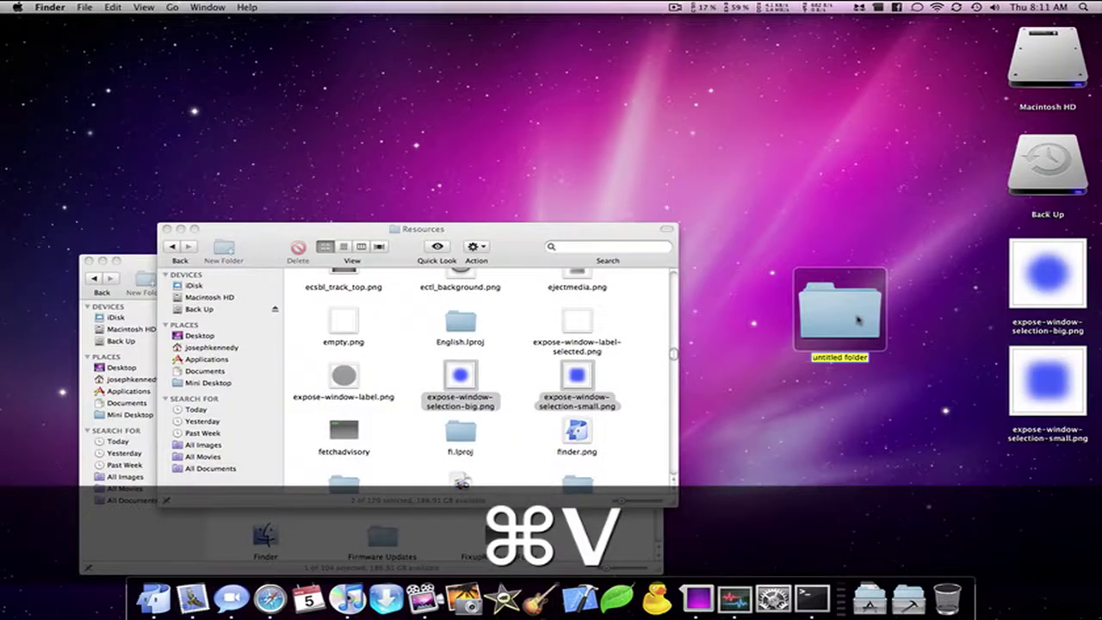
pyautogui.write('Expos')
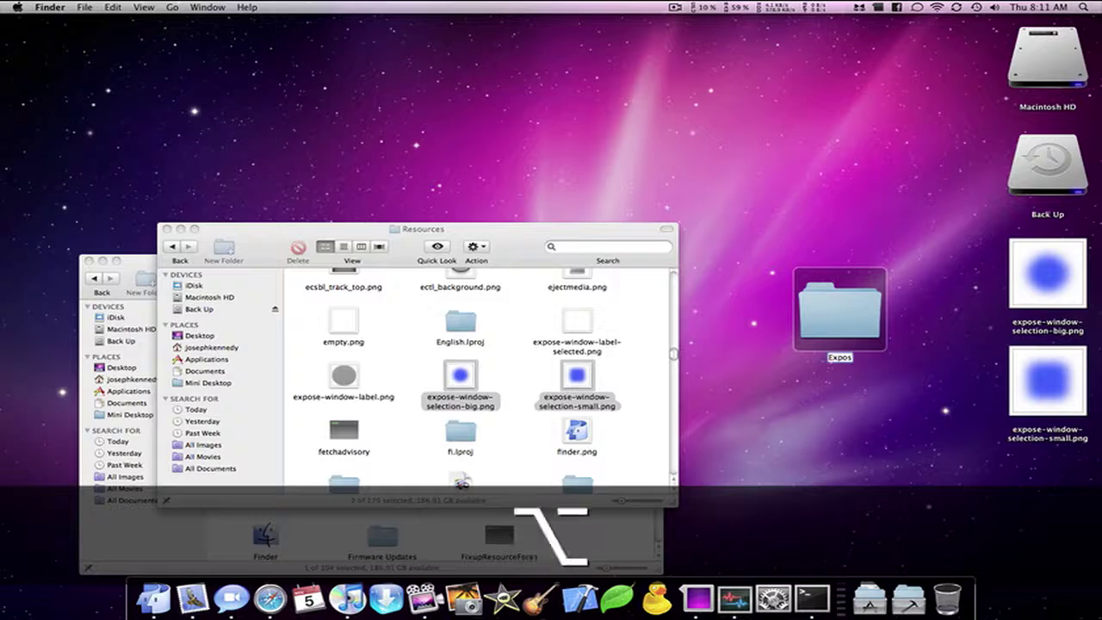
pyautogui.hotkey('alt', 'e')
pyautogui.write('Backu')
pyautogui.write('p')
pyautogui.press('Return')
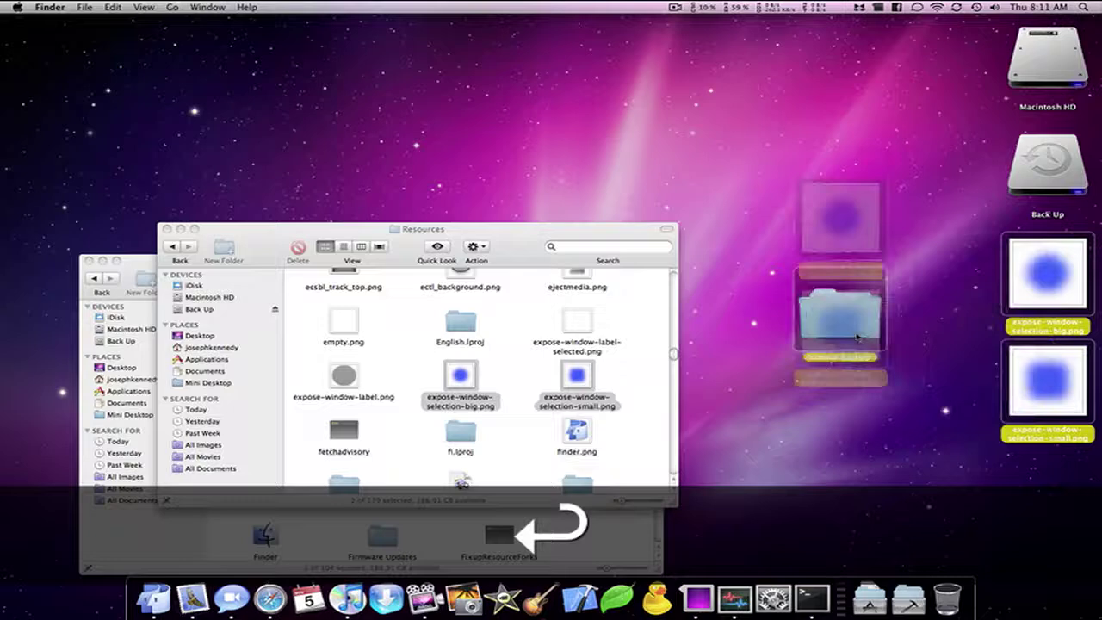
# Step: Copy and paste the two images again, then close the Resources window
pyautogui.press('super+c')
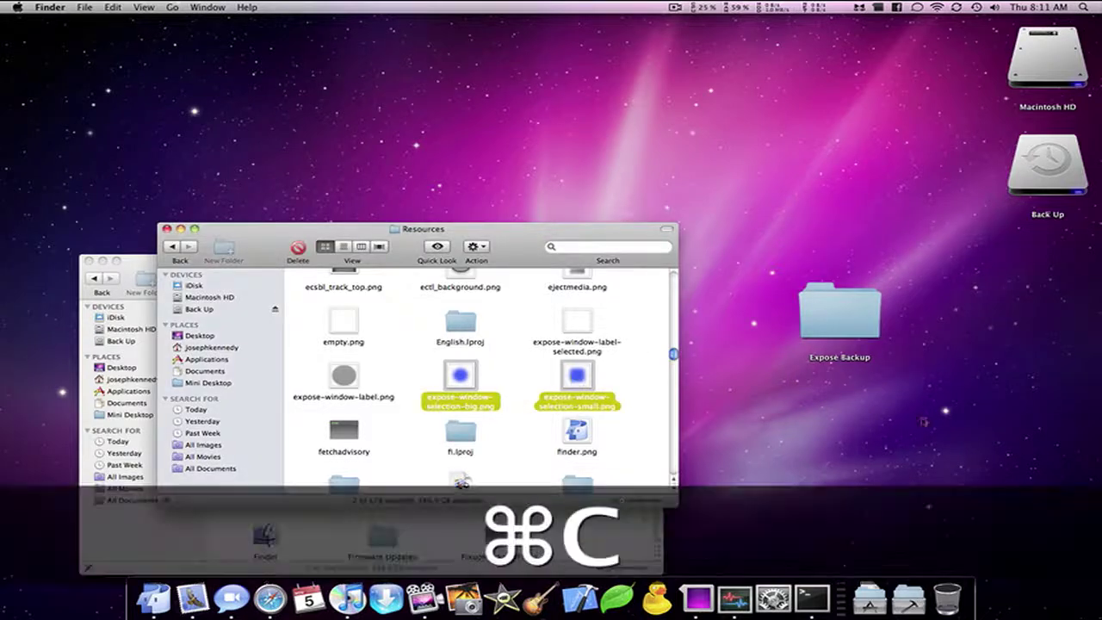
pyautogui.press('super+v')
pyautogui.click(166, 229)
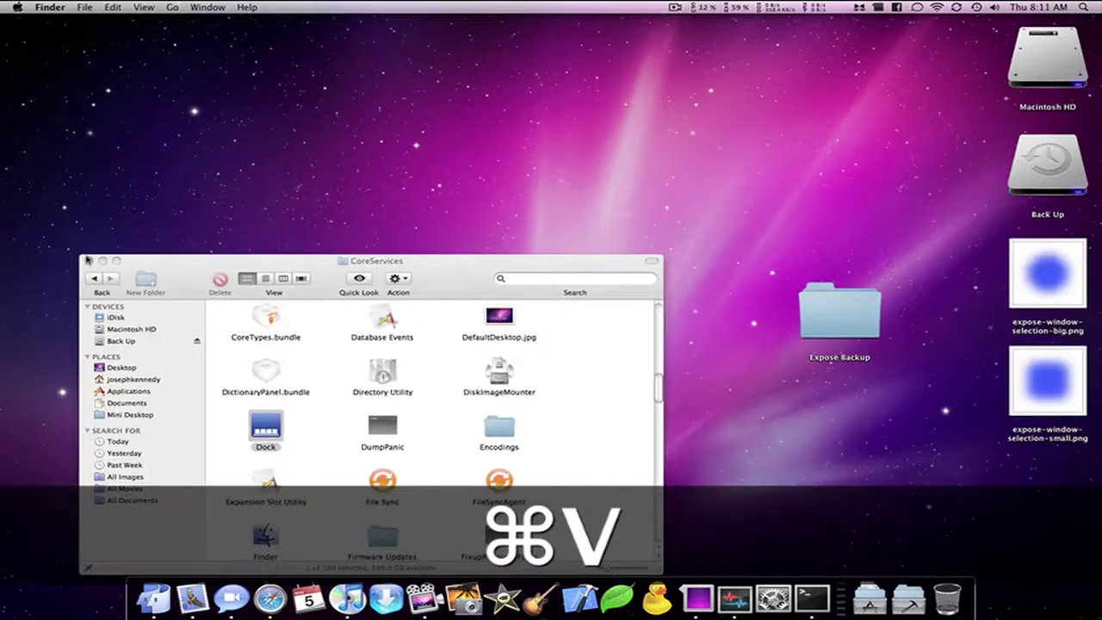
# Step: Close CoreServices and open expose-window-selection-big.png in Preview
pyautogui.click(88, 261)
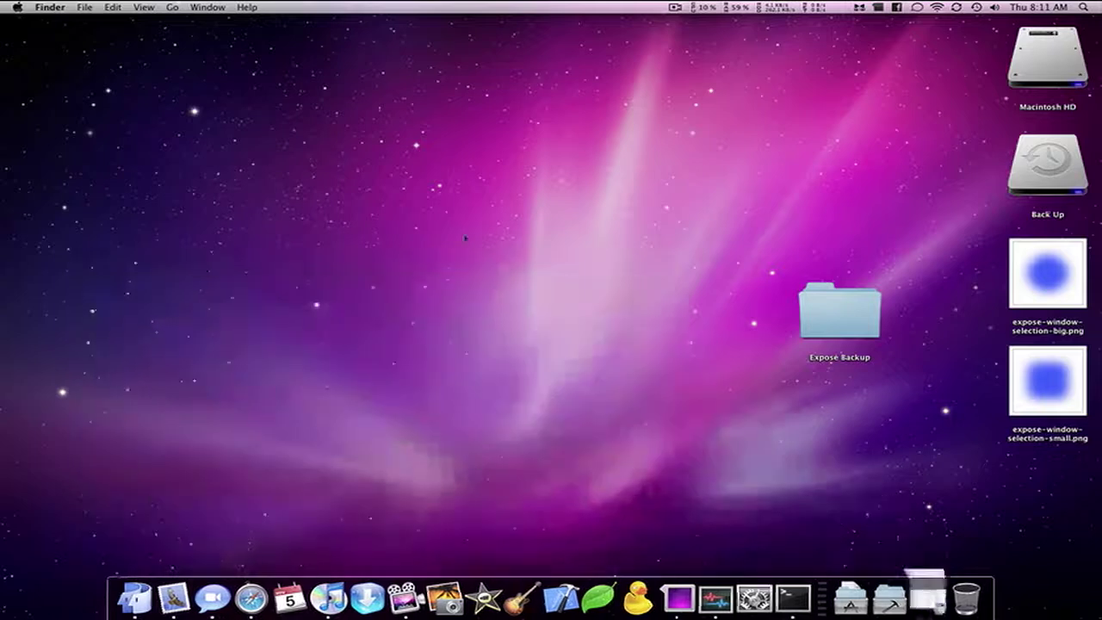
pyautogui.rightClick(1047, 295)
pyautogui.moveTo(921, 290)
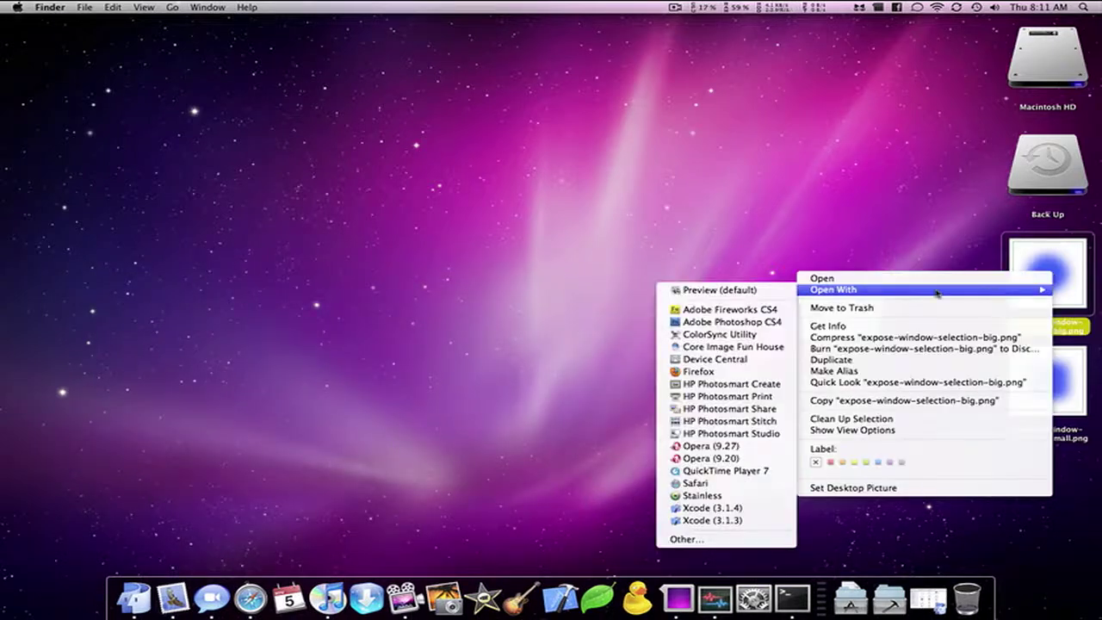
pyautogui.click(727, 290)
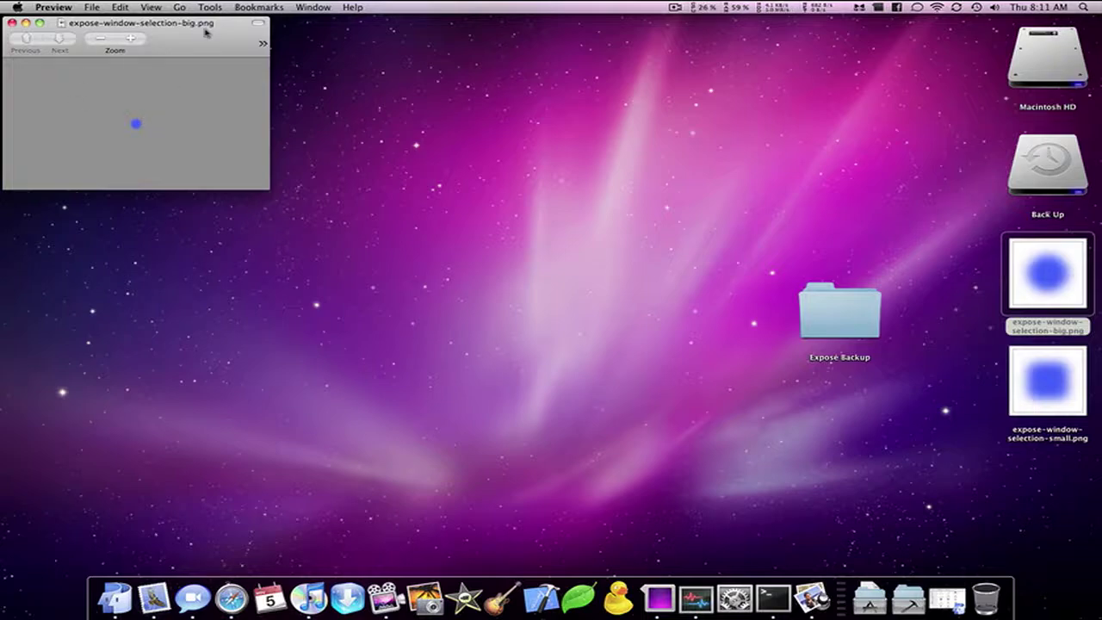
pyautogui.moveTo(204, 30); pyautogui.dragTo(220, 58)
# Step: Whiten the big image via Adjust Color: exposure to maximum, contrast to minimum, saturation lowered
pyautogui.click(212, 9)
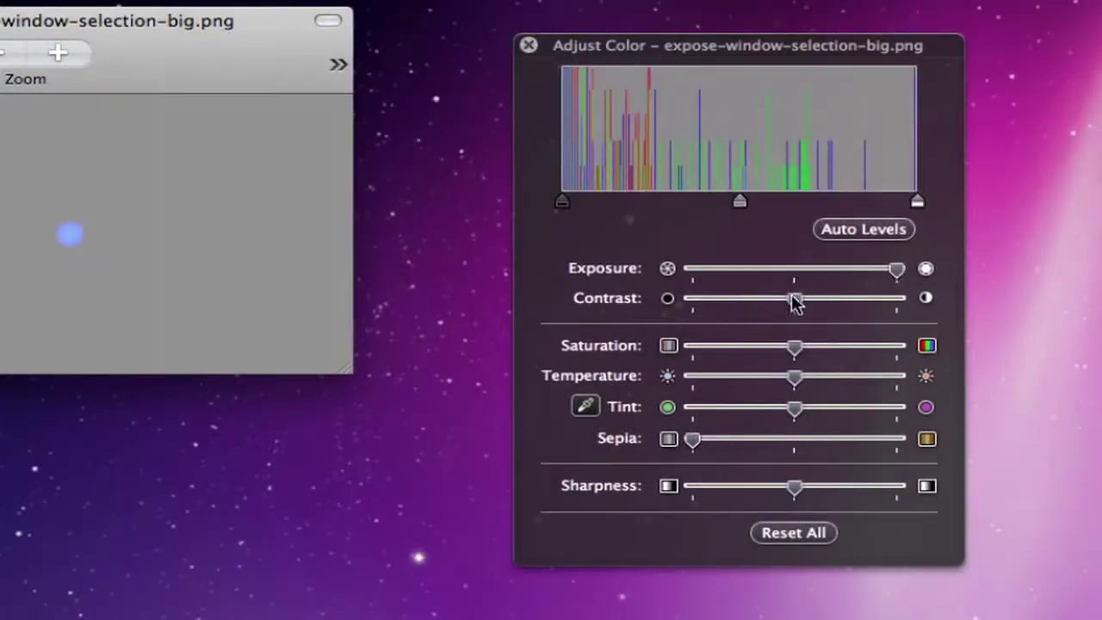
pyautogui.moveTo(792, 299); pyautogui.dragTo(946, 303)
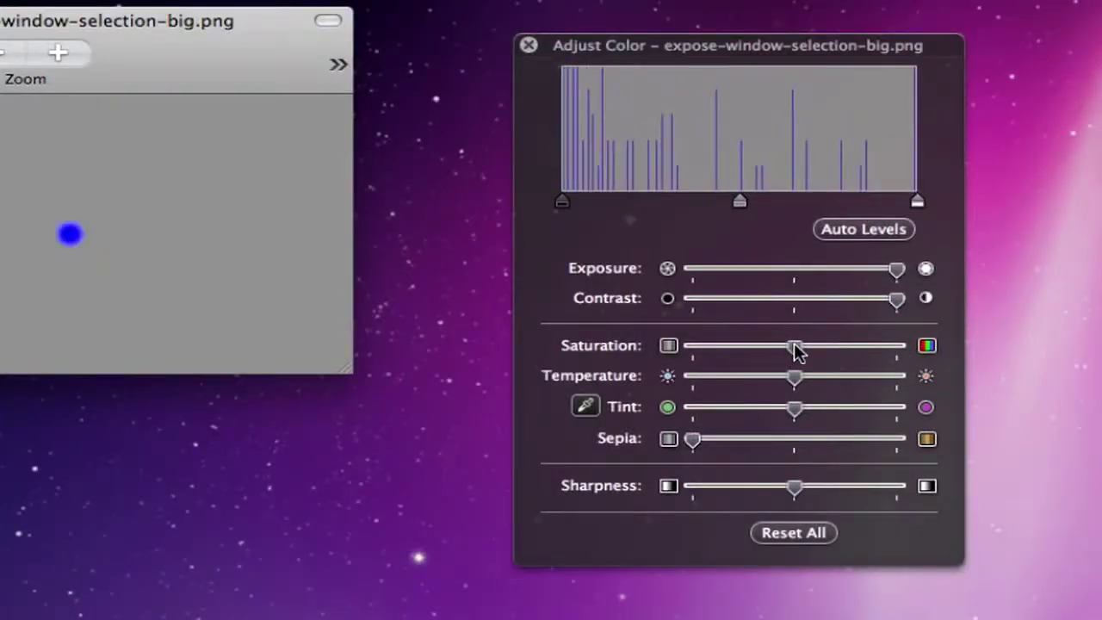
pyautogui.moveTo(795, 348)
pyautogui.mouseDown()
pyautogui.moveTo(674, 351)
pyautogui.moveTo(801, 351)
pyautogui.mouseUp()
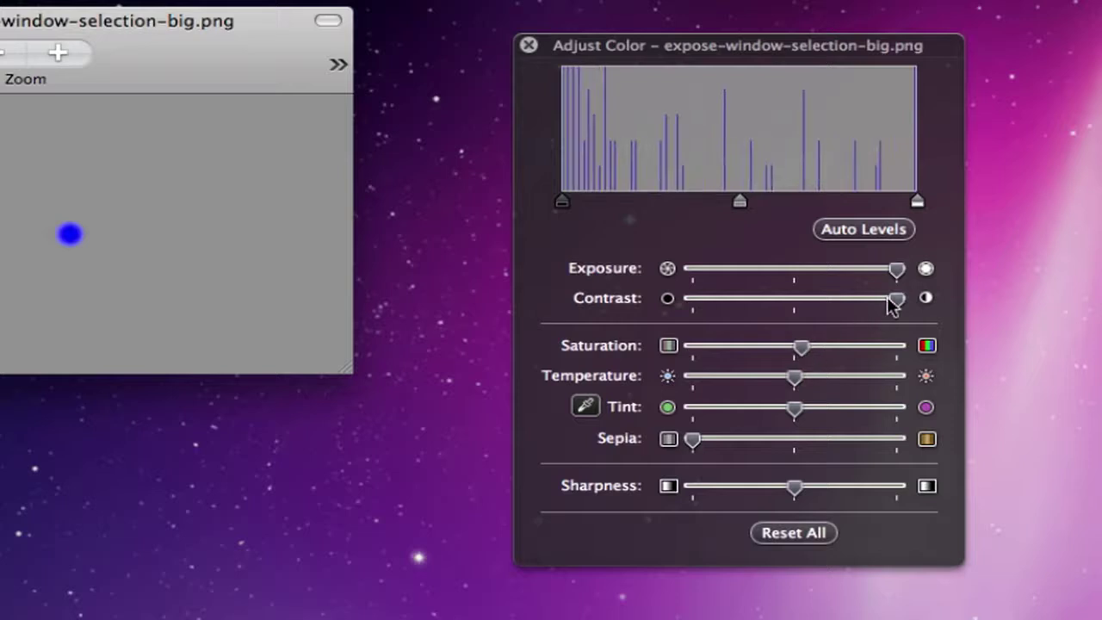
pyautogui.moveTo(891, 305); pyautogui.dragTo(655, 303)
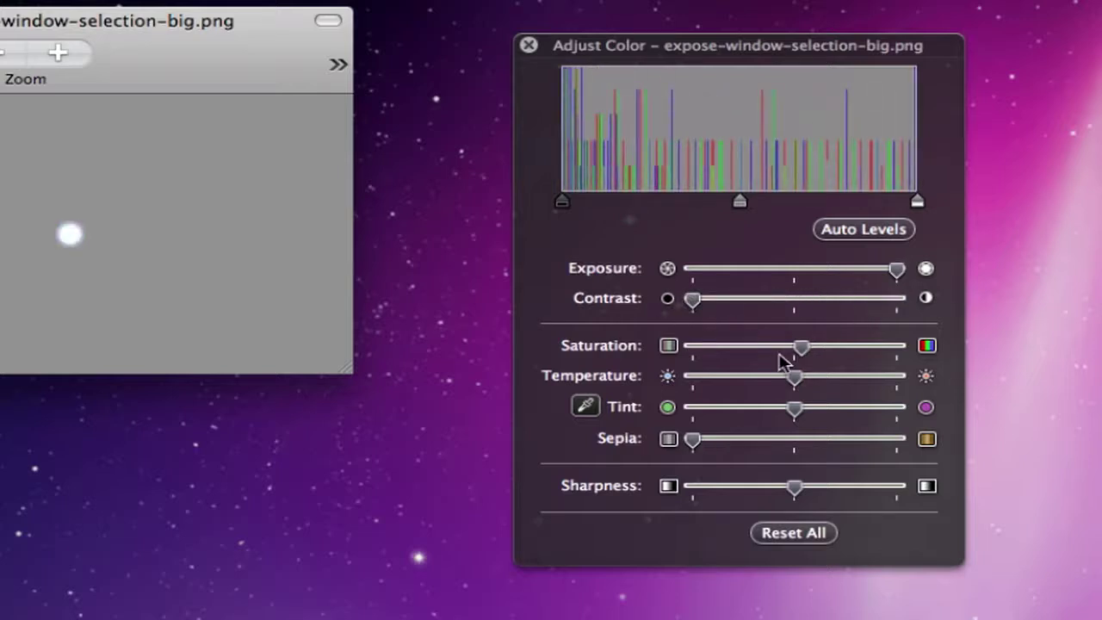
pyautogui.moveTo(803, 355); pyautogui.dragTo(793, 360)
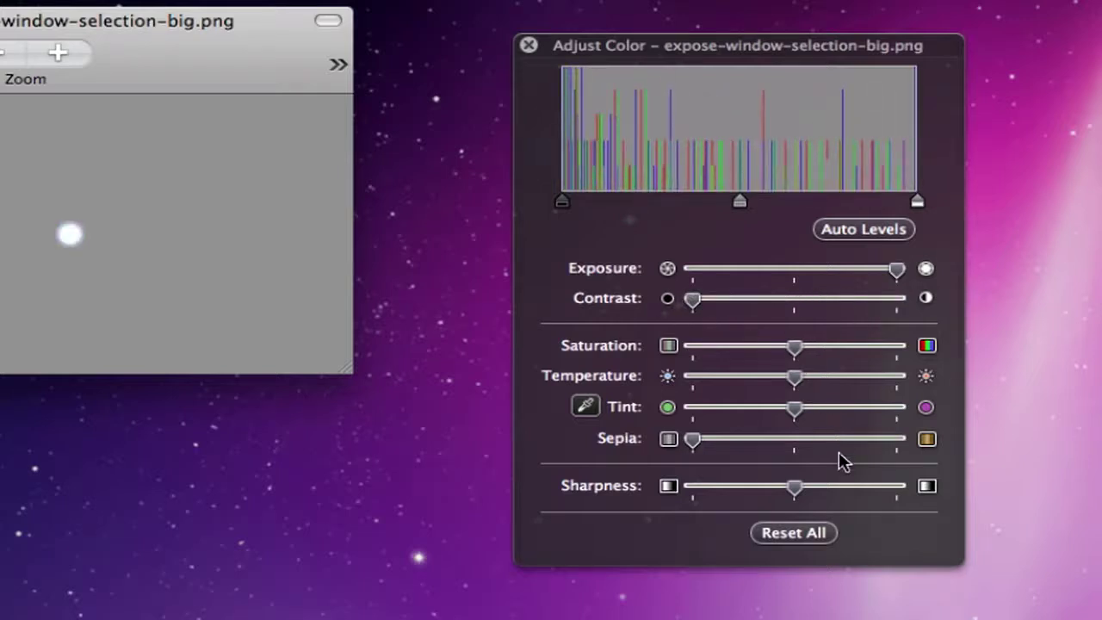
pyautogui.moveTo(794, 351); pyautogui.dragTo(742, 352)
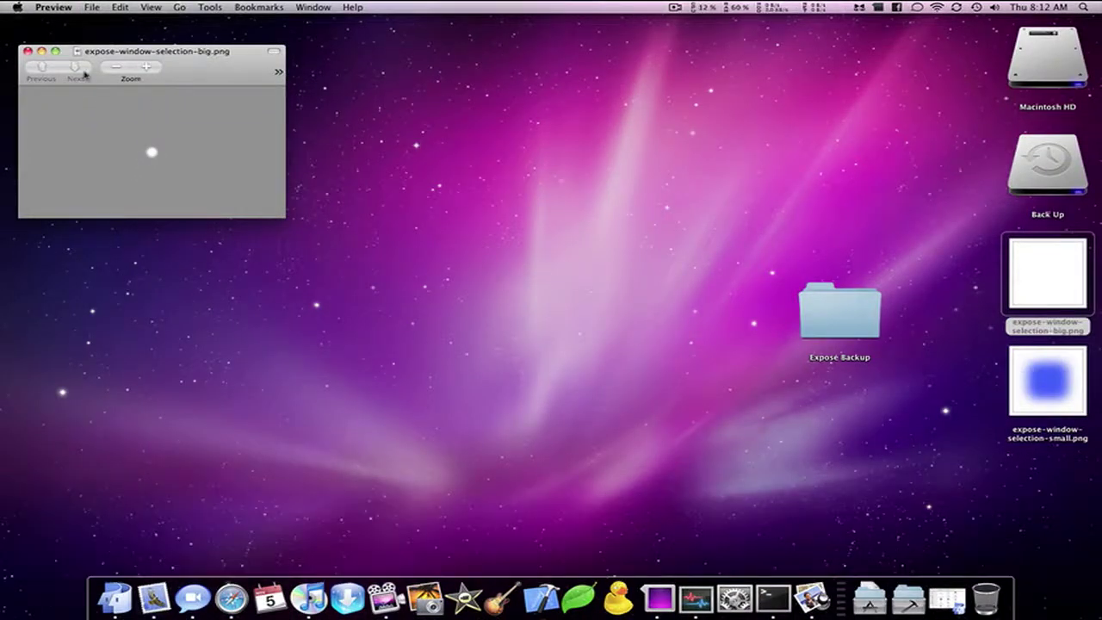
# Step: Close the big image and open the small selection PNG in Preview, dismissing the resize dialog
pyautogui.press('super+w')
pyautogui.rightClick(1042, 397)
pyautogui.moveTo(813, 364)
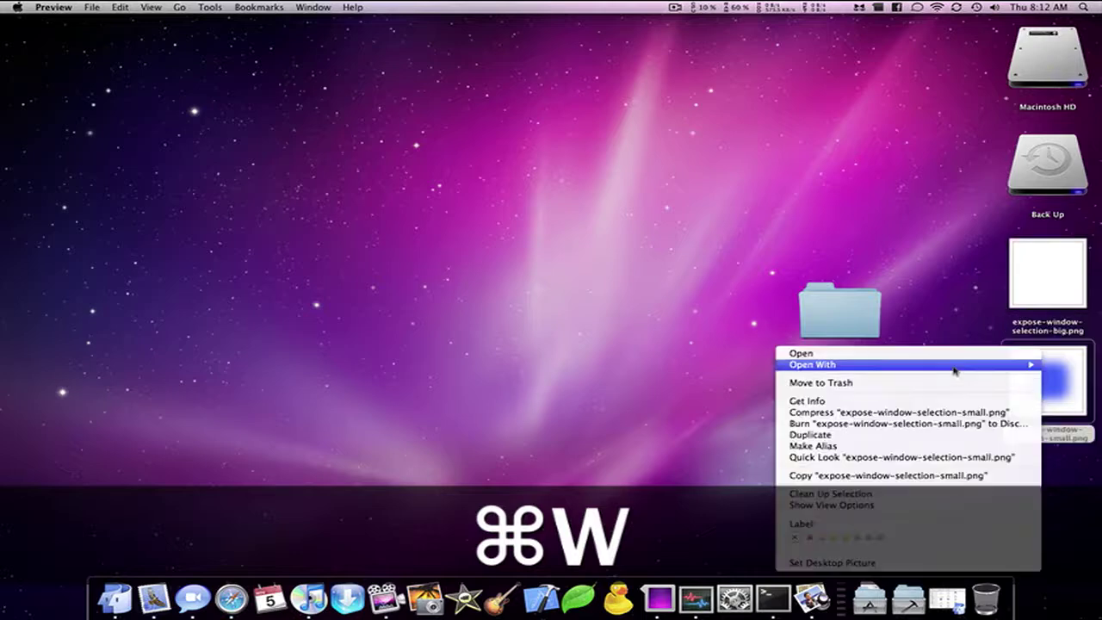
pyautogui.click(672, 314)
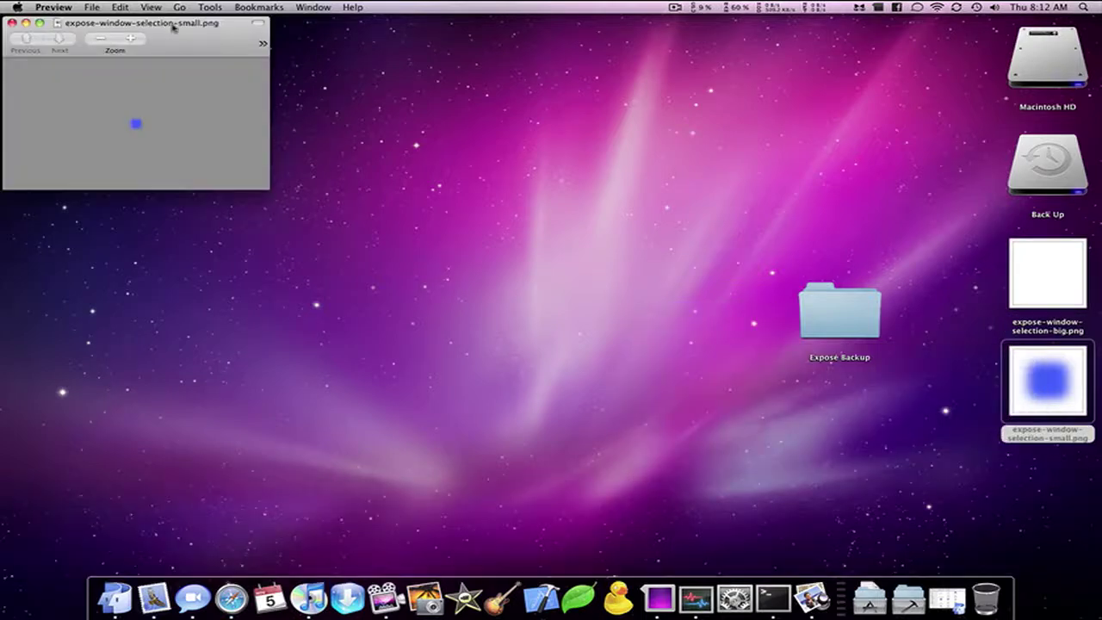
pyautogui.click(211, 7)
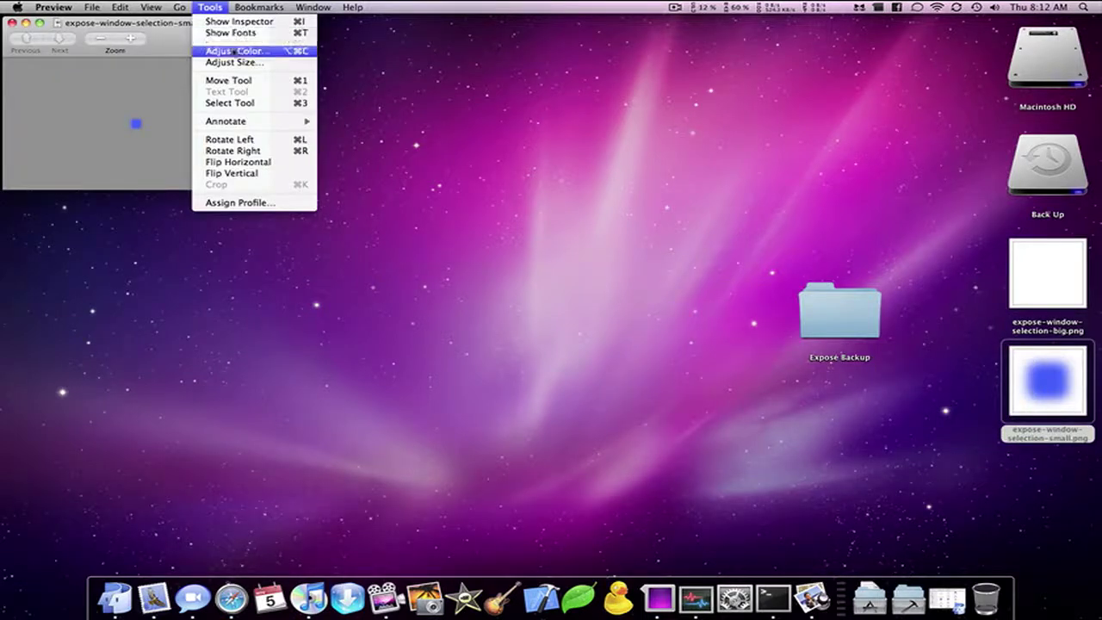
pyautogui.click(237, 63)
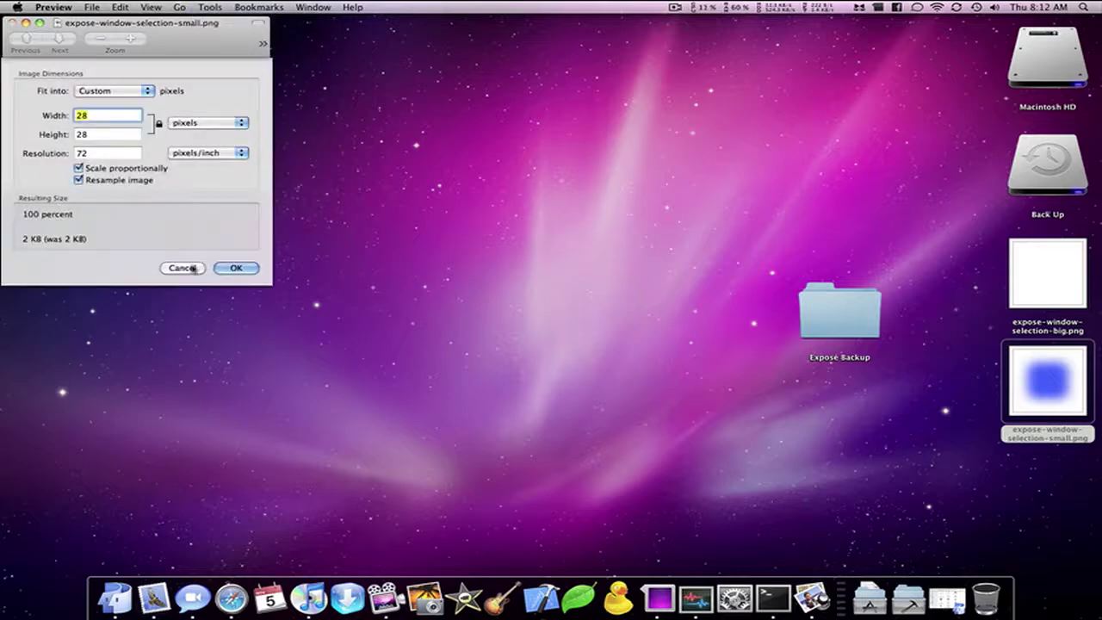
pyautogui.click(200, 267)
# Step: Whiten the small image in Adjust Color with maximum exposure and no saturation
pyautogui.click(210, 7)
pyautogui.click(237, 50)
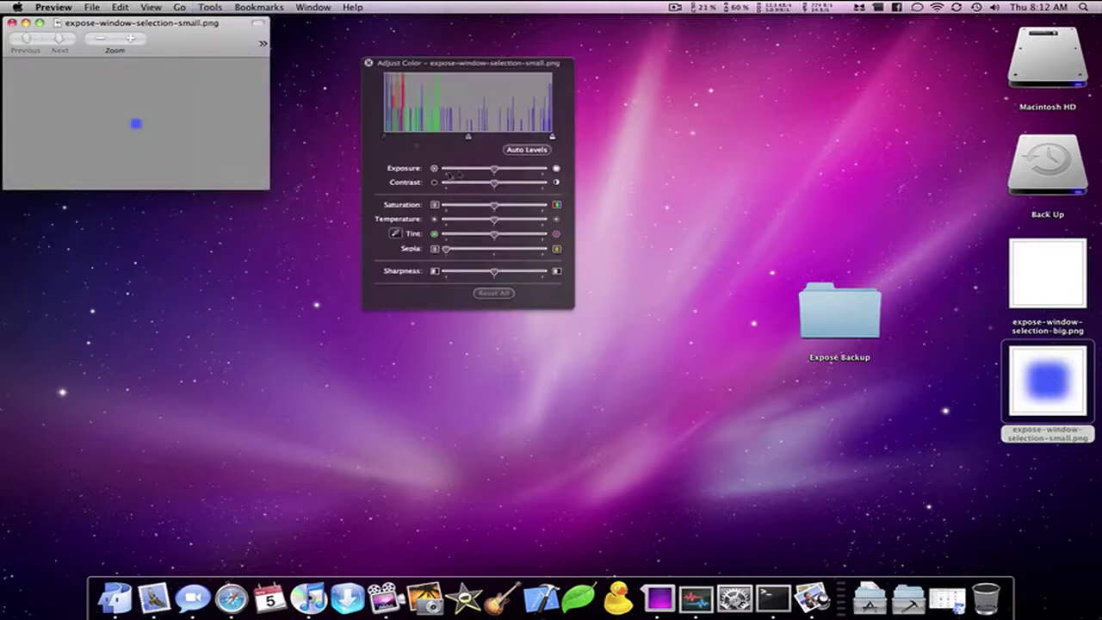
pyautogui.moveTo(493, 170)
pyautogui.mouseDown()
pyautogui.moveTo(543, 168)
pyautogui.moveTo(355, 181)
pyautogui.mouseUp()
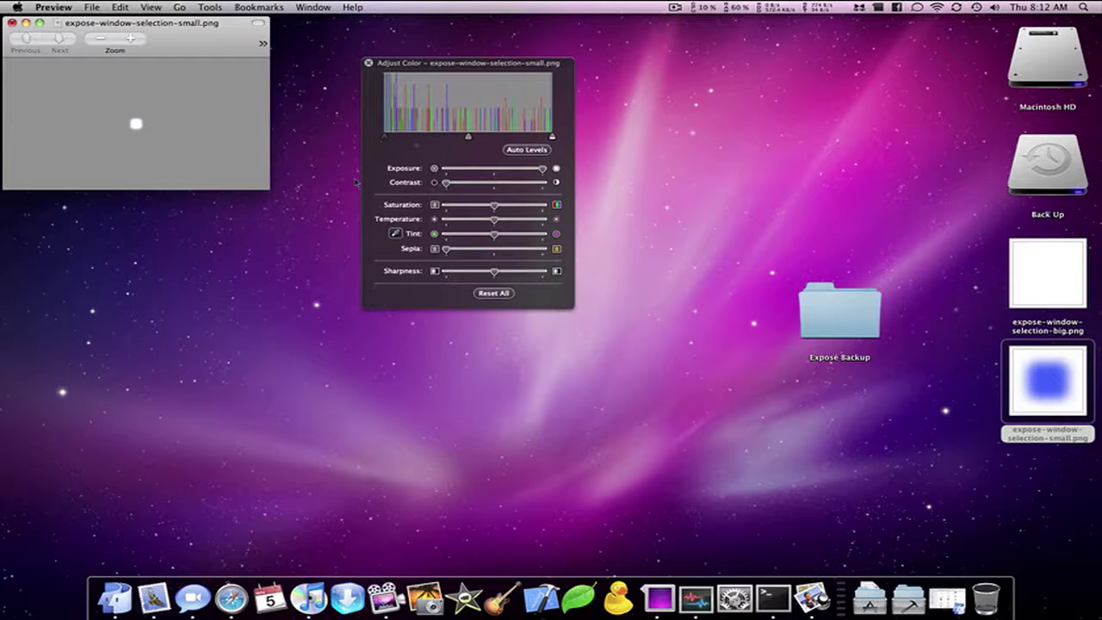
pyautogui.moveTo(495, 205)
pyautogui.mouseDown()
pyautogui.moveTo(436, 206)
pyautogui.moveTo(463, 206)
pyautogui.mouseUp()
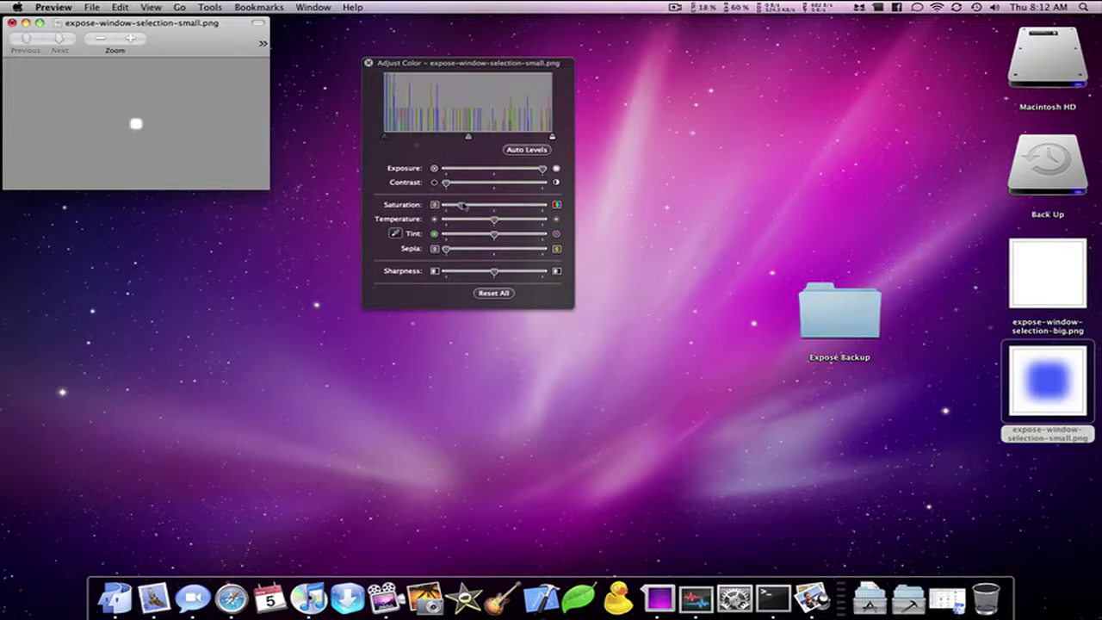
pyautogui.click(369, 64)
# Step: Save the small image, quit Preview, and clear the desktop selection
pyautogui.press('super+s')
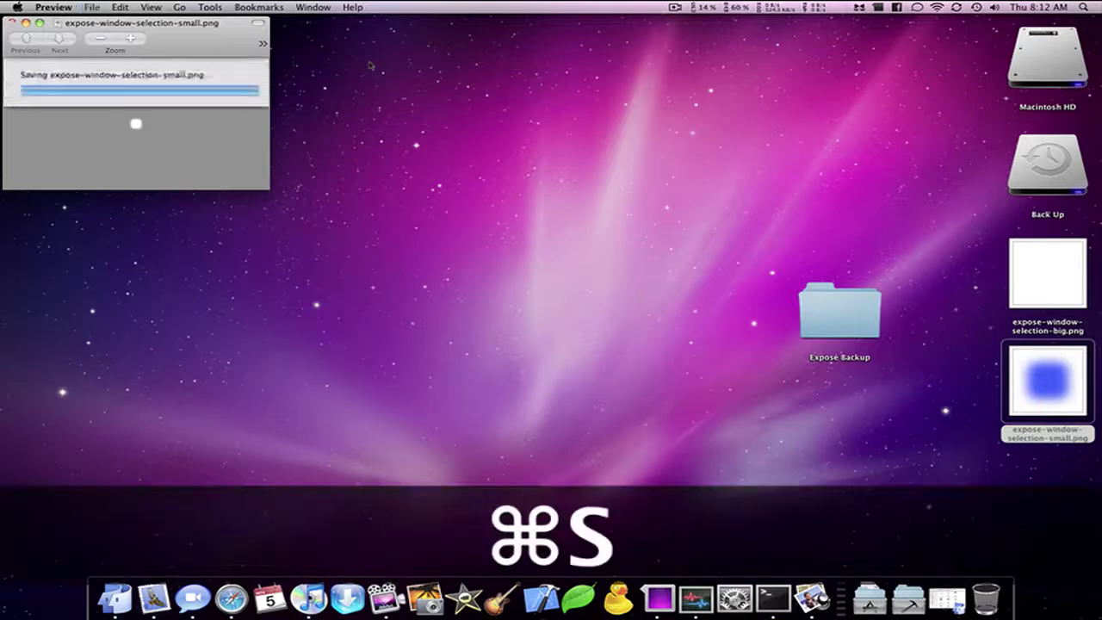
pyautogui.press('super+q')
pyautogui.click(945, 329)
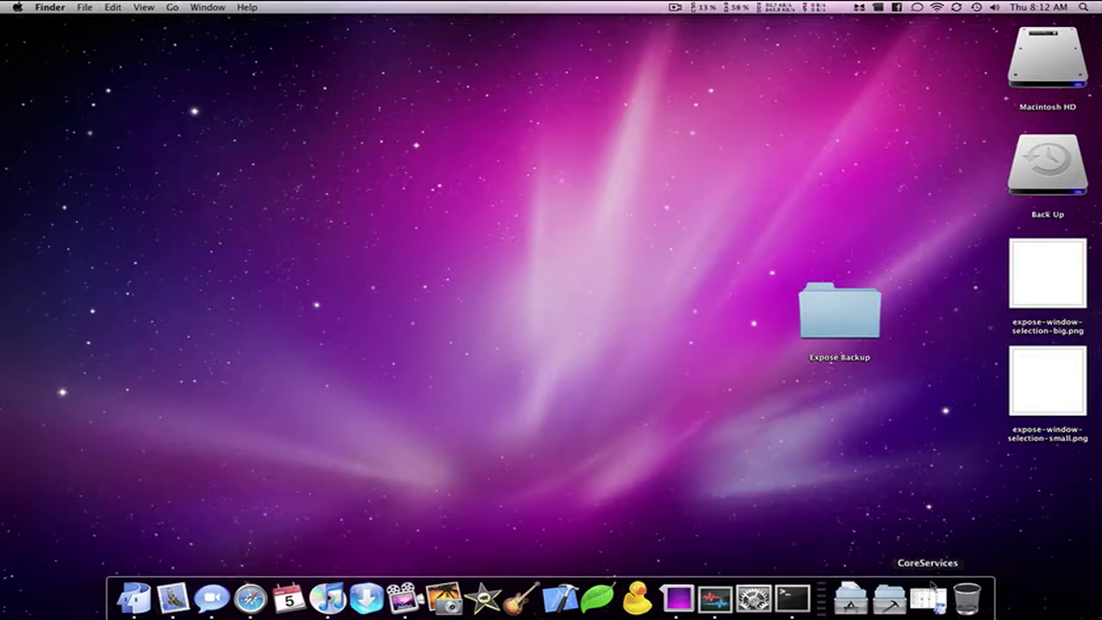
# Step: Restore the CoreServices window and reopen Dock's Contents > Resources folder
pyautogui.click(928, 598)
pyautogui.rightClick(263, 430)
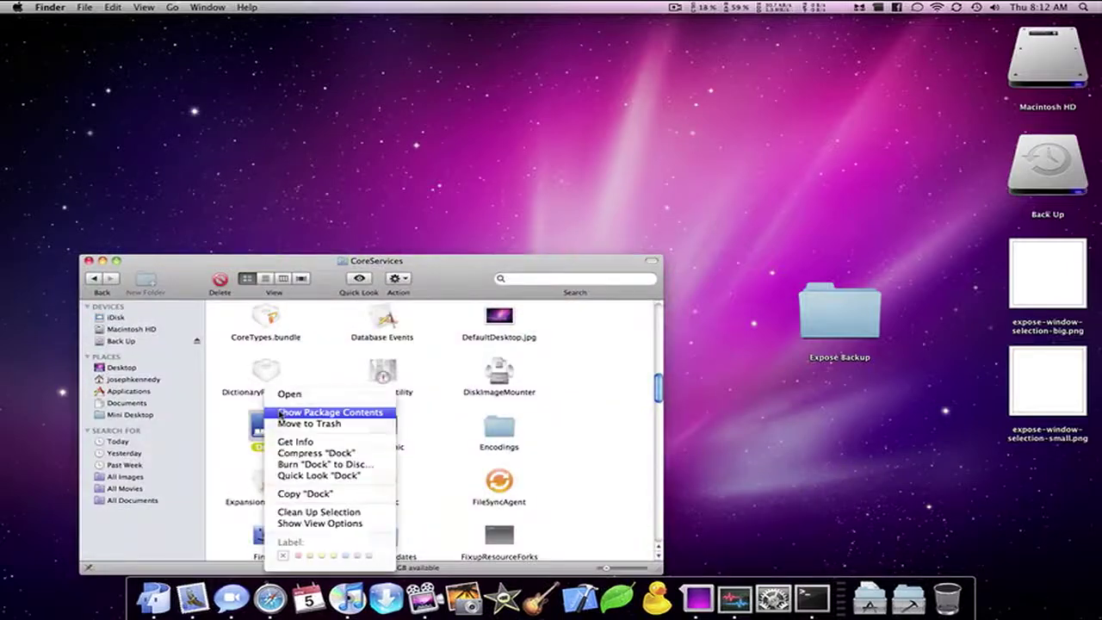
pyautogui.click(320, 410)
pyautogui.doubleClick(342, 291)
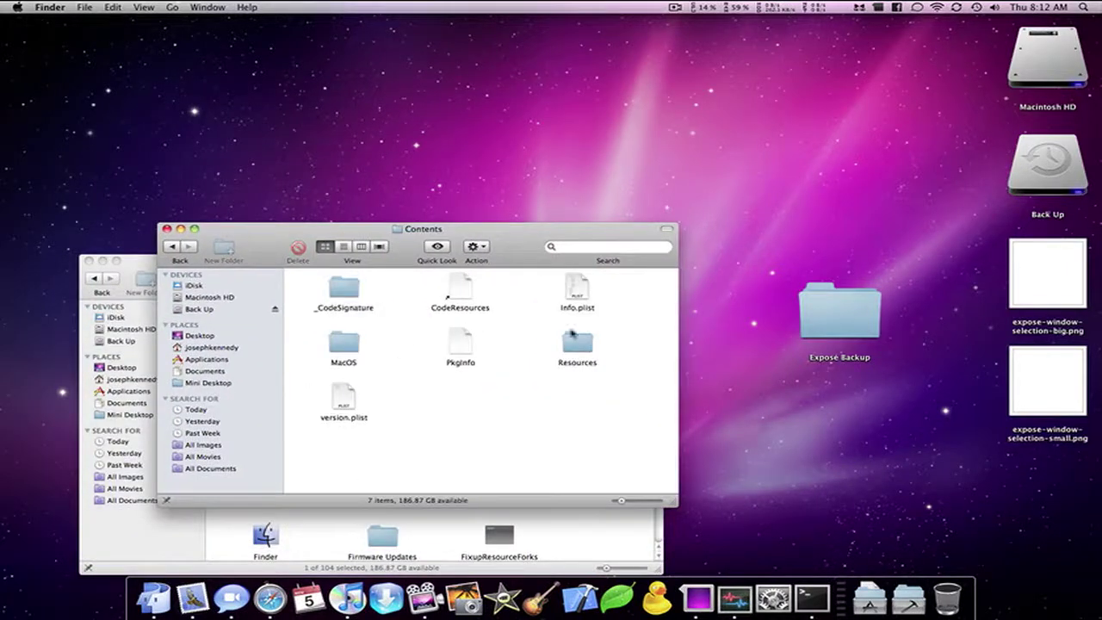
pyautogui.doubleClick(575, 342)
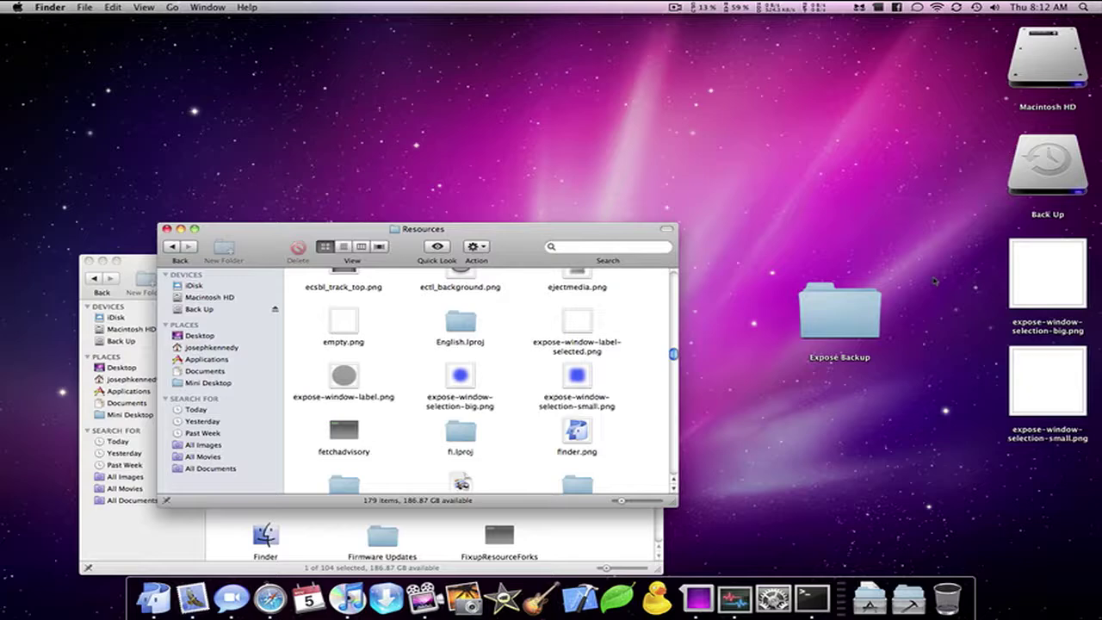
# Step: Drag the two white PNGs into Resources, authenticate and Replace; dismiss the resulting copy error
pyautogui.moveTo(934, 280)
pyautogui.mouseDown()
pyautogui.moveTo(1073, 394)
pyautogui.moveTo(620, 373)
pyautogui.mouseUp()
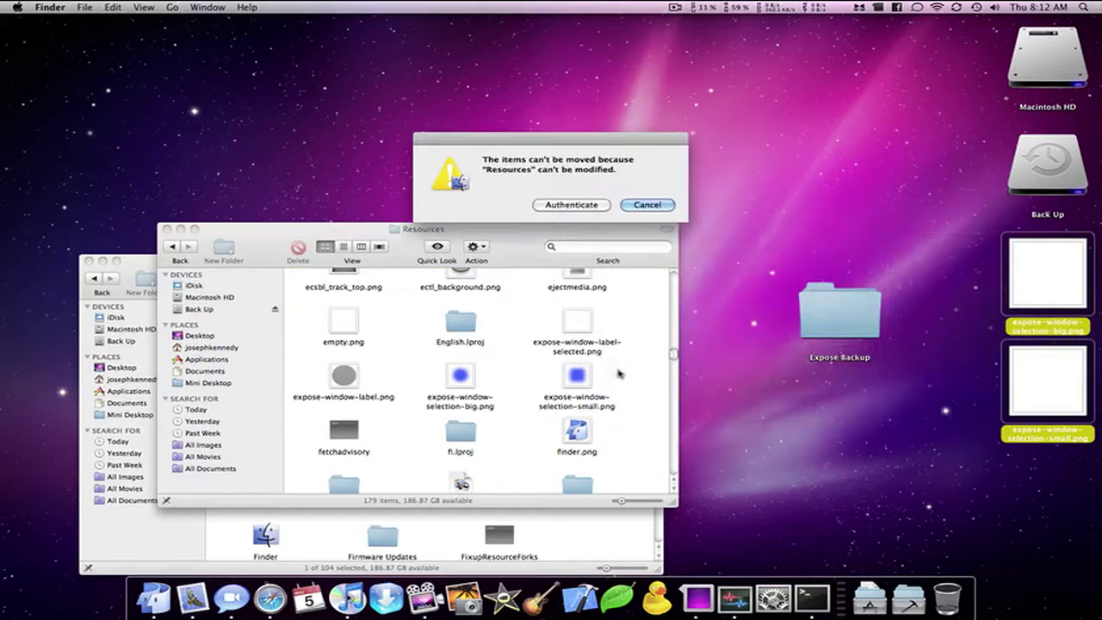
pyautogui.click(591, 207)
pyautogui.click(551, 117)
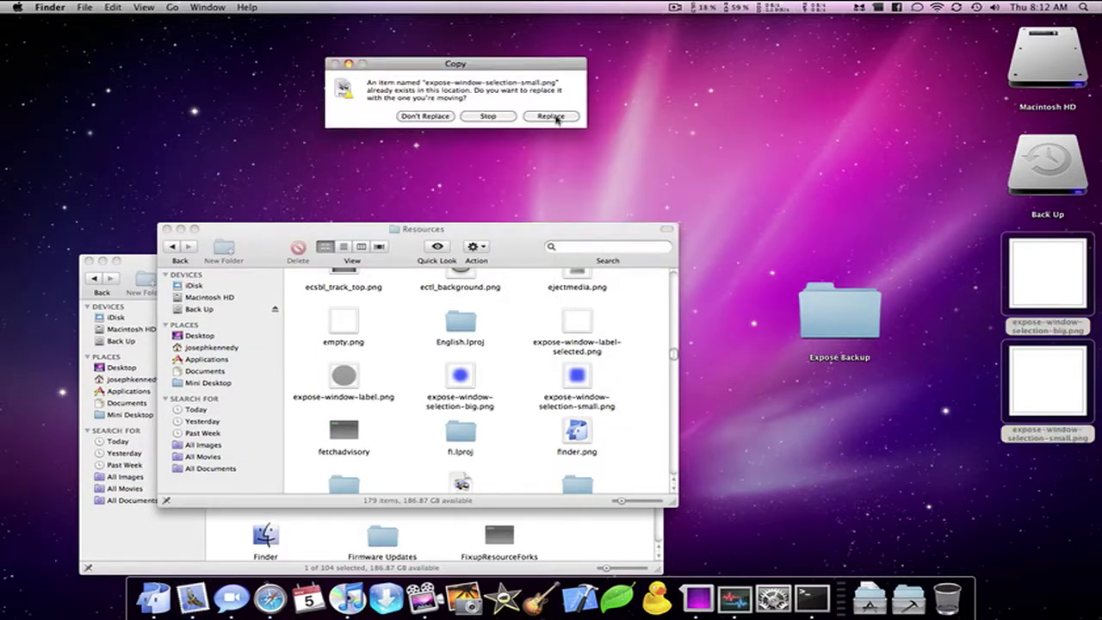
pyautogui.write('••••••')
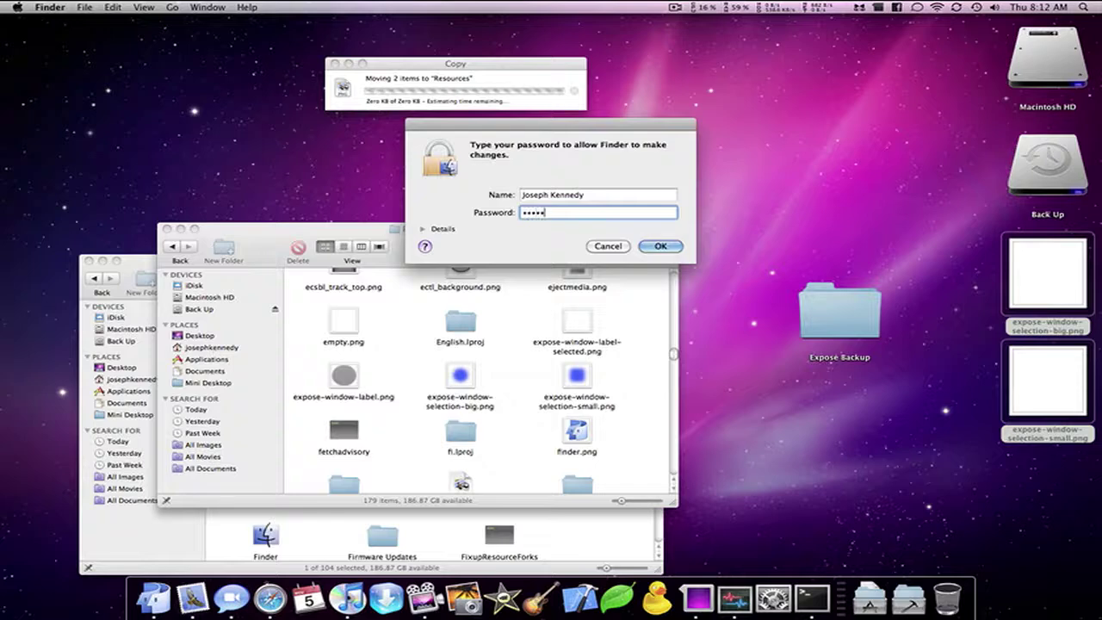
pyautogui.write('••')
pyautogui.press('Return')
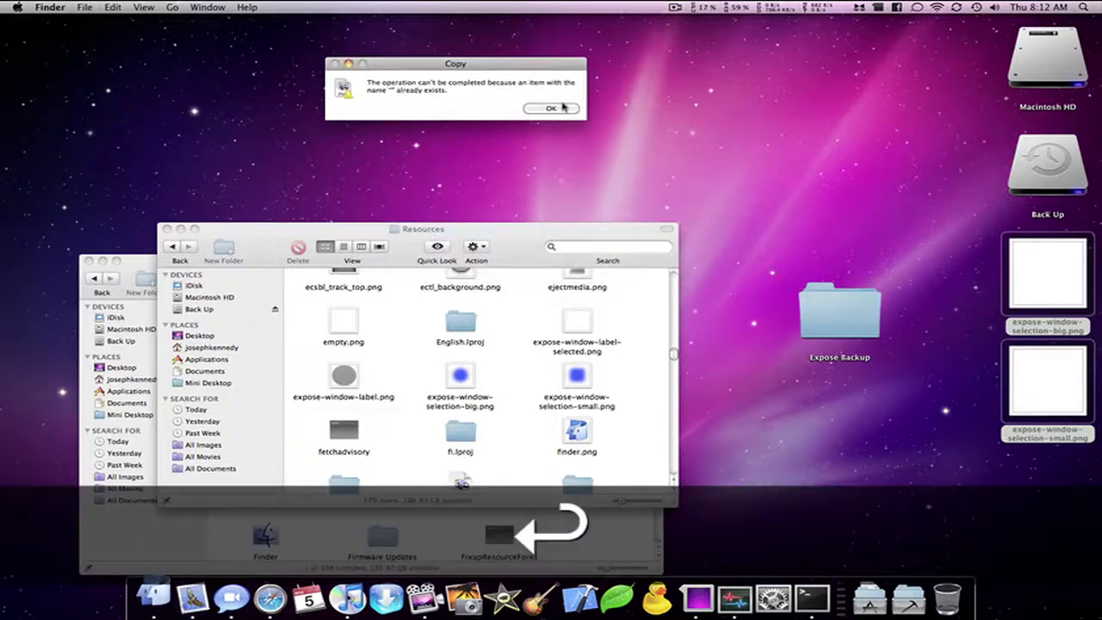
pyautogui.press('Return')
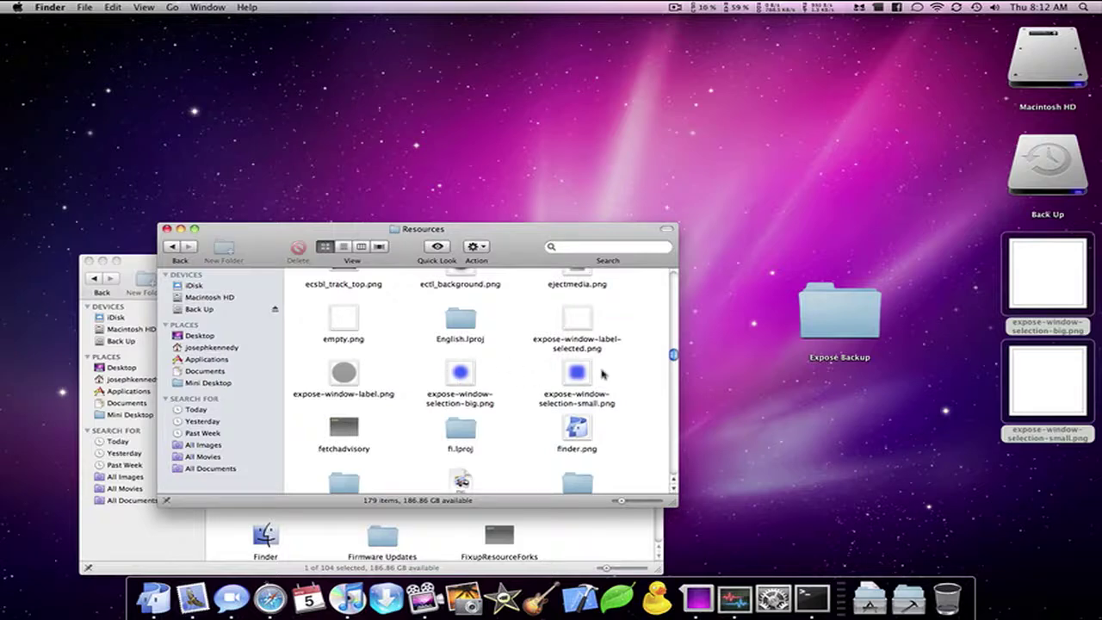
# Step: Trash the two blue selection images from Resources, authorizing with the admin password
pyautogui.moveTo(427, 370); pyautogui.dragTo(604, 384)
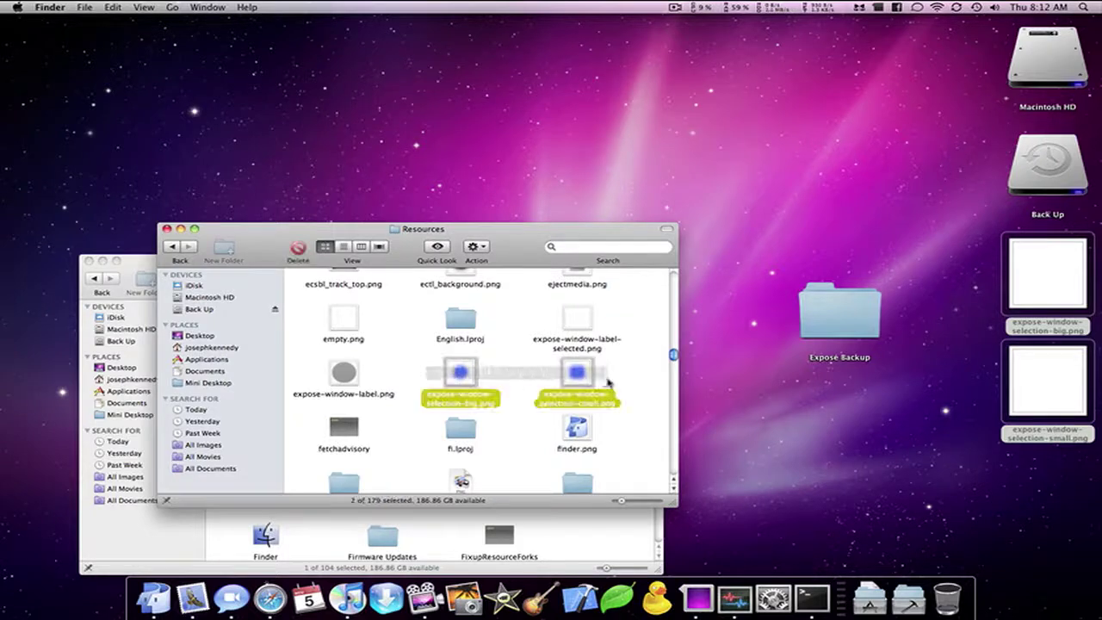
pyautogui.press('super+BackSpace')
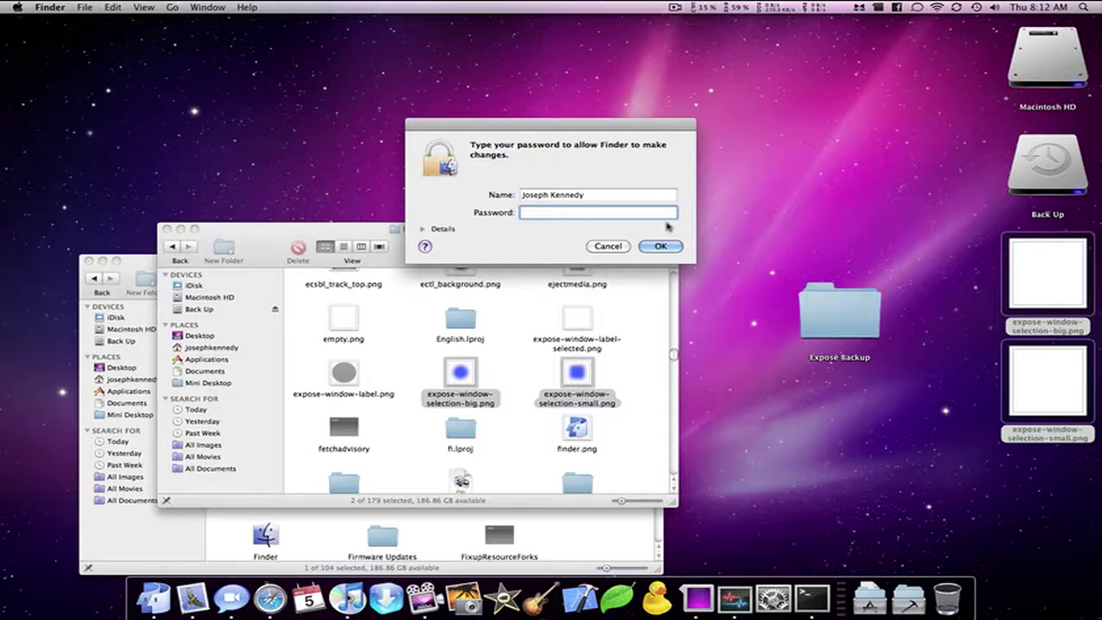
pyautogui.write('passwor')
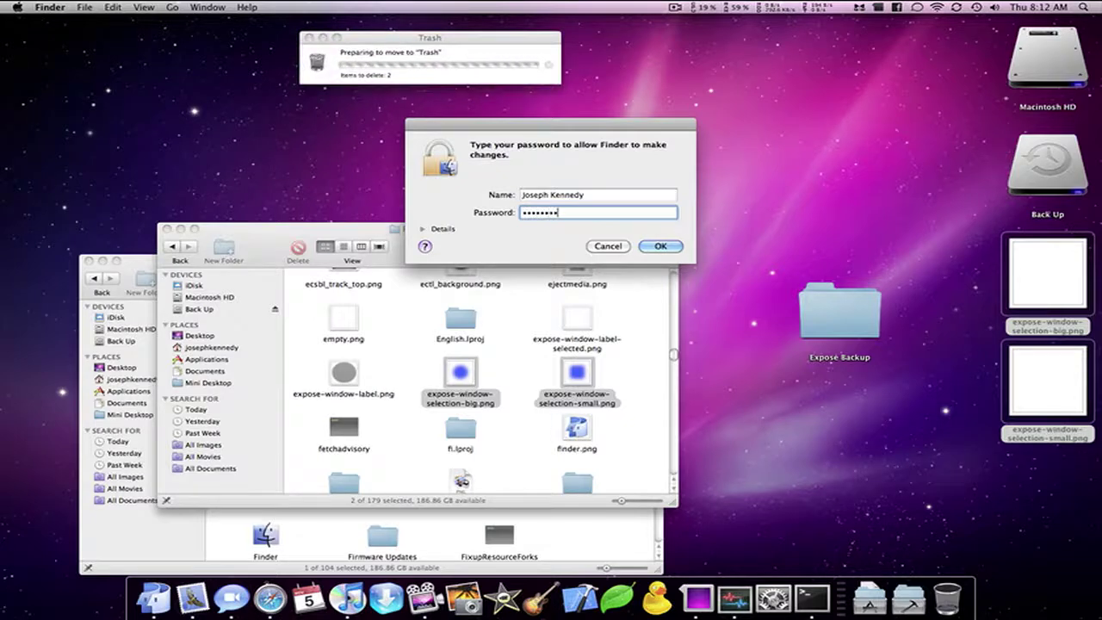
pyautogui.press('Return')
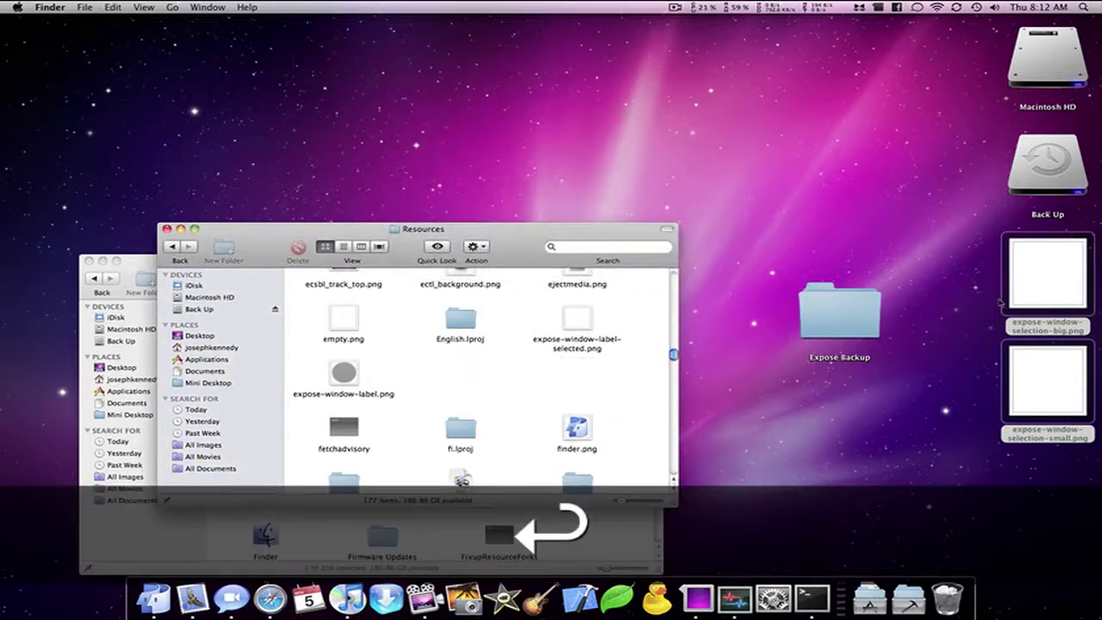
# Step: Move the two white PNGs into Resources with authentication and sort the folder by name
pyautogui.moveTo(1000, 303); pyautogui.dragTo(559, 362)
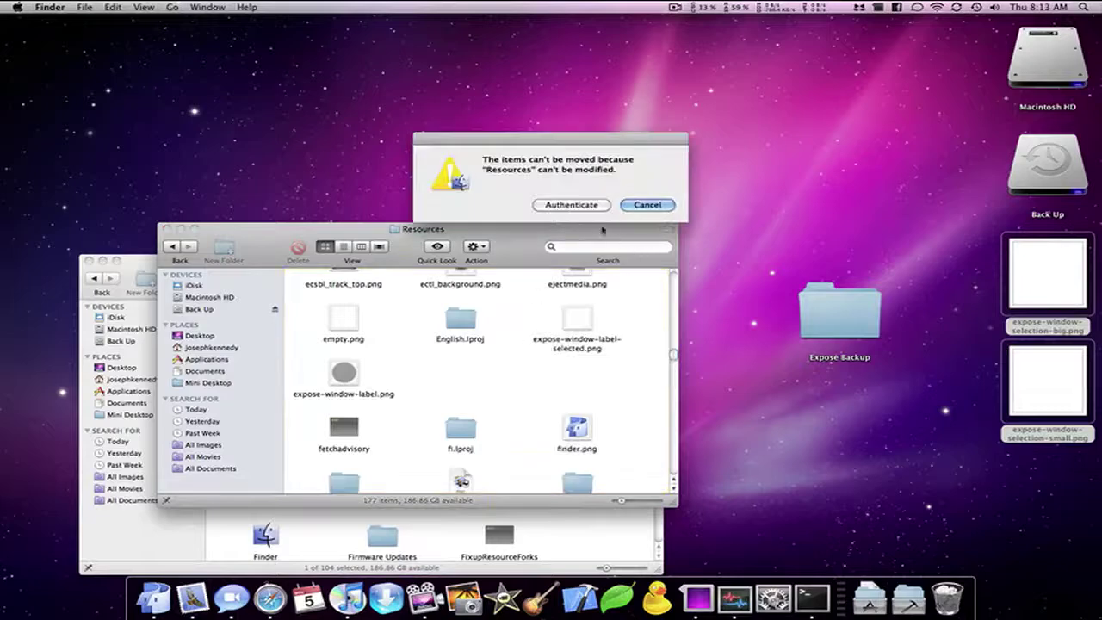
pyautogui.click(585, 206)
pyautogui.write('p')
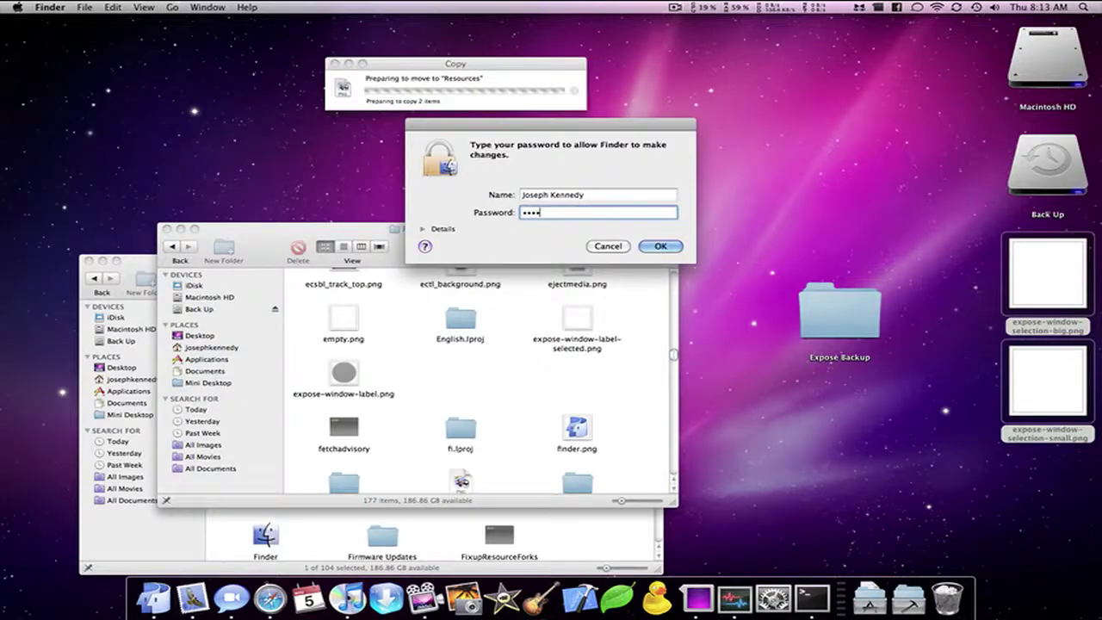
pyautogui.press('Return')
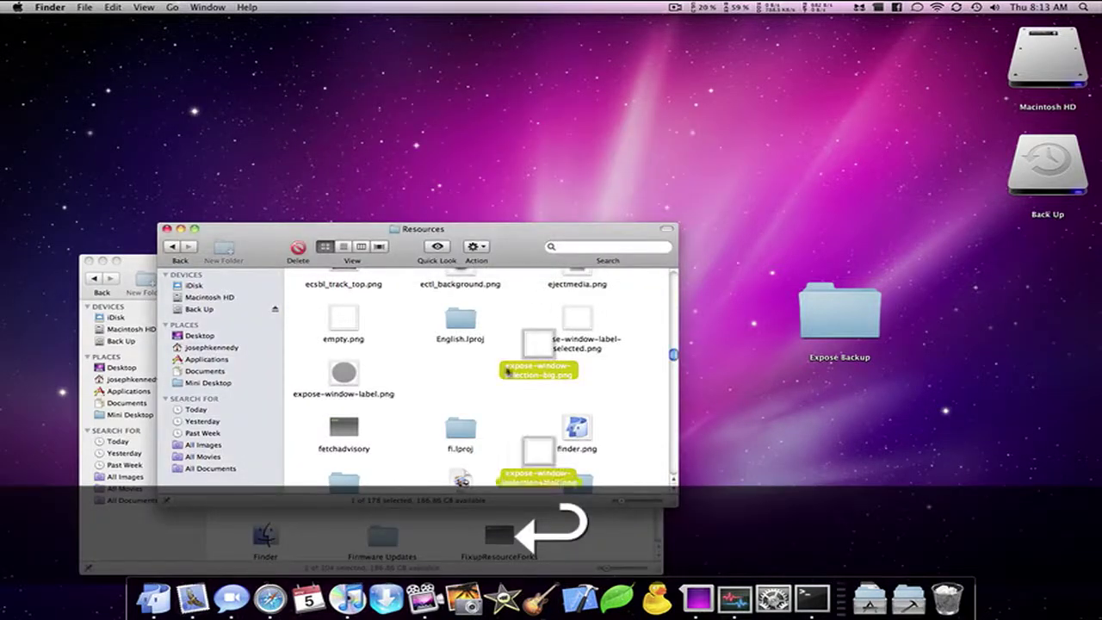
pyautogui.rightClick(462, 370)
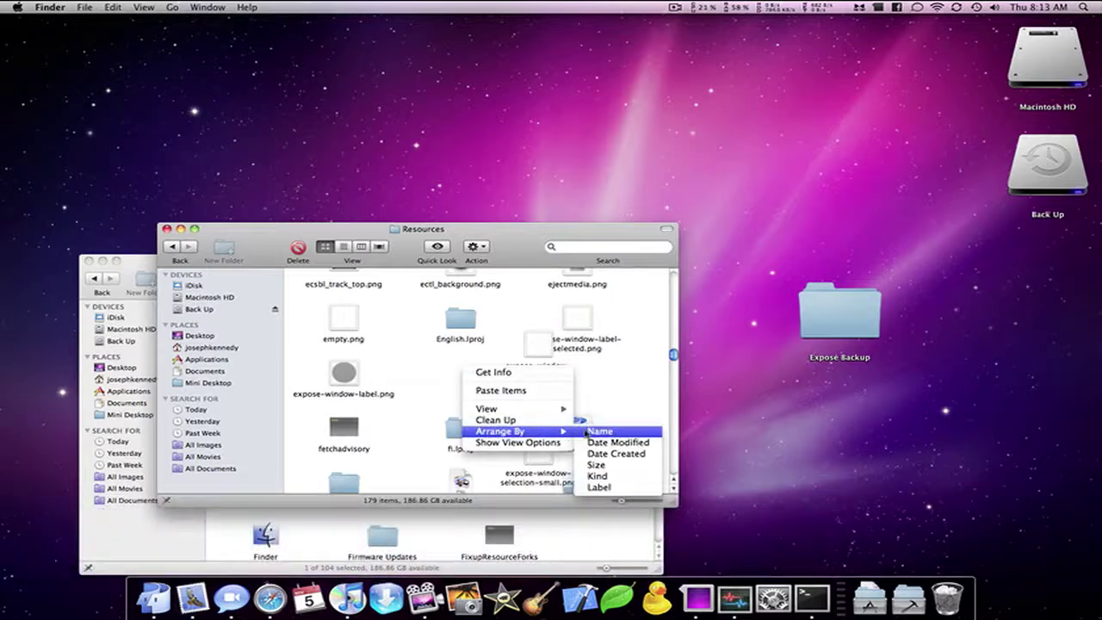
pyautogui.click(589, 425)
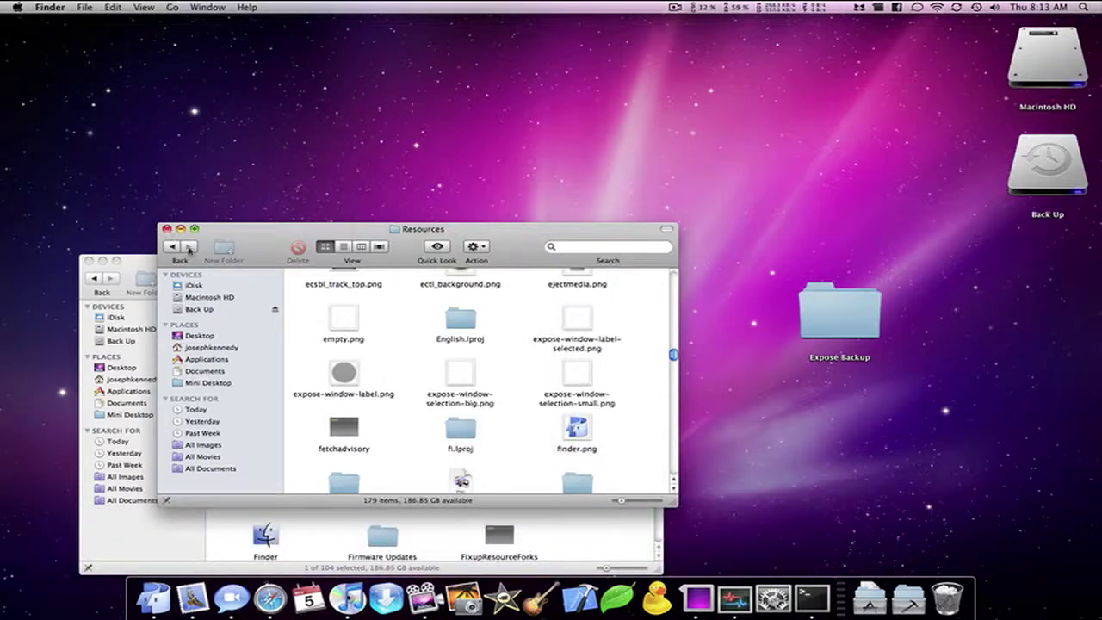
# Step: Restart the Dock by running killall Dock in Terminal
pyautogui.click(812, 598)
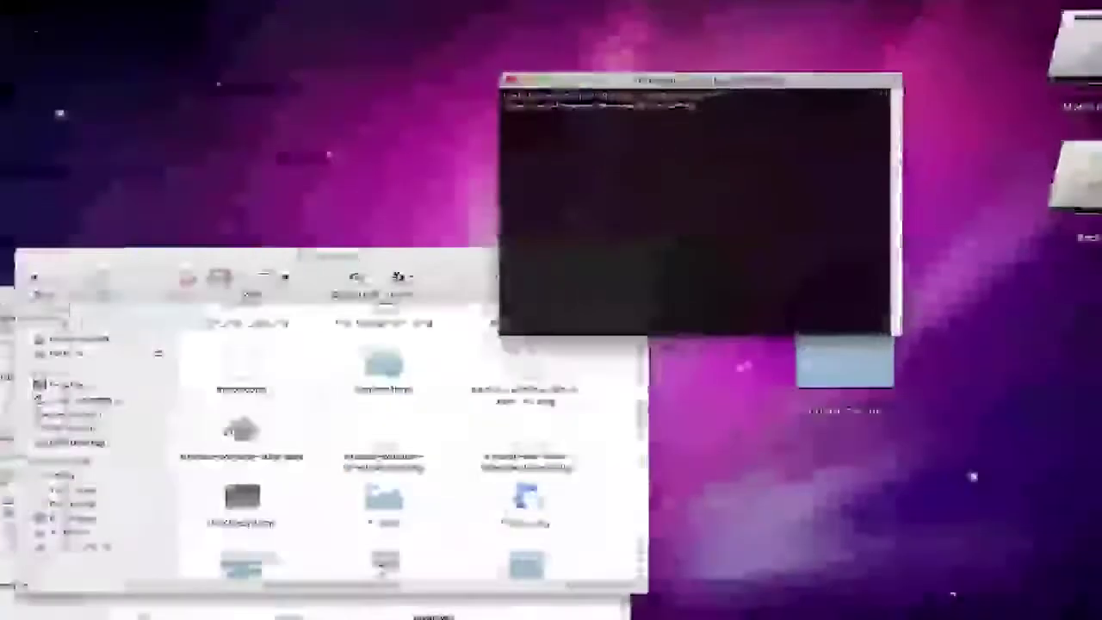
pyautogui.write('killall ')
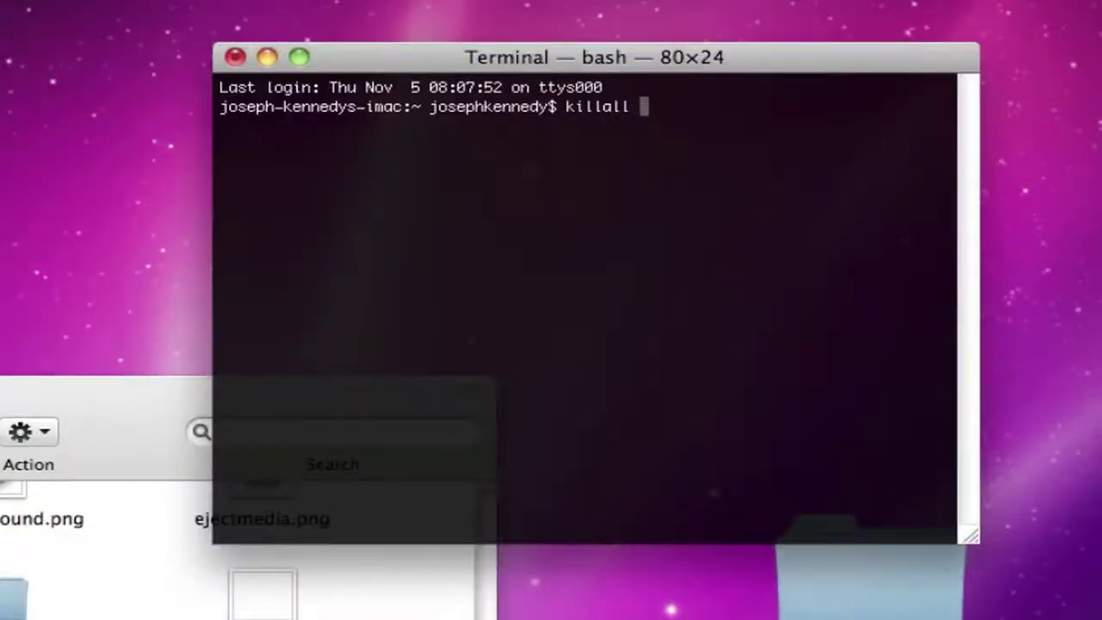
pyautogui.write('Dock')
pyautogui.press('Return')
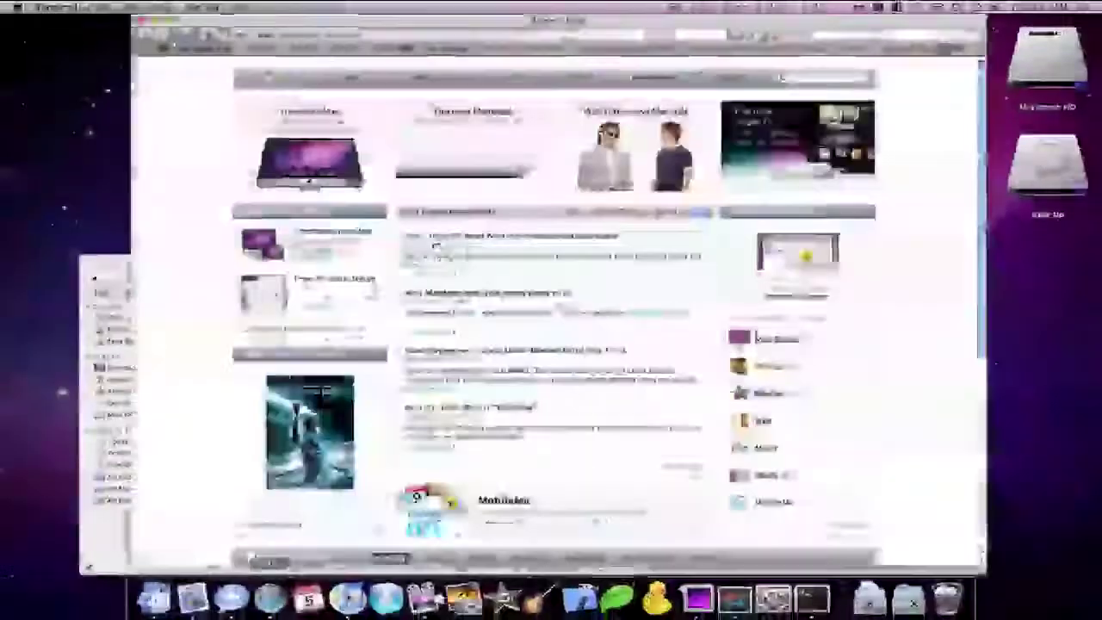
# Step: View Safari's windows in Exposé to check the white highlight, then close the Safari window
pyautogui.click(269, 597)
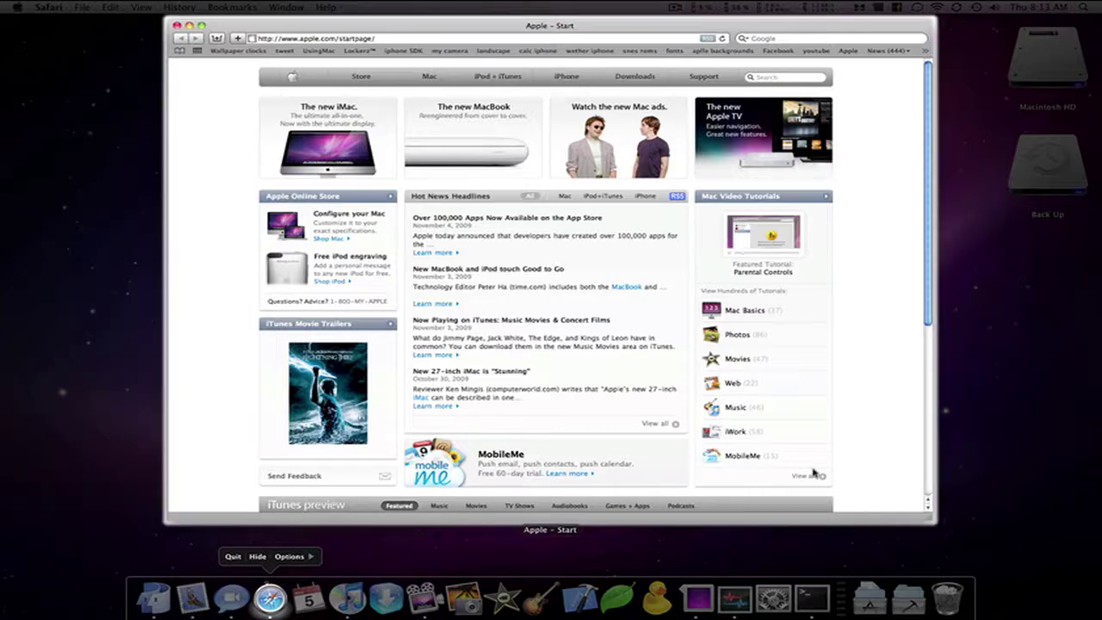
pyautogui.click(754, 469)
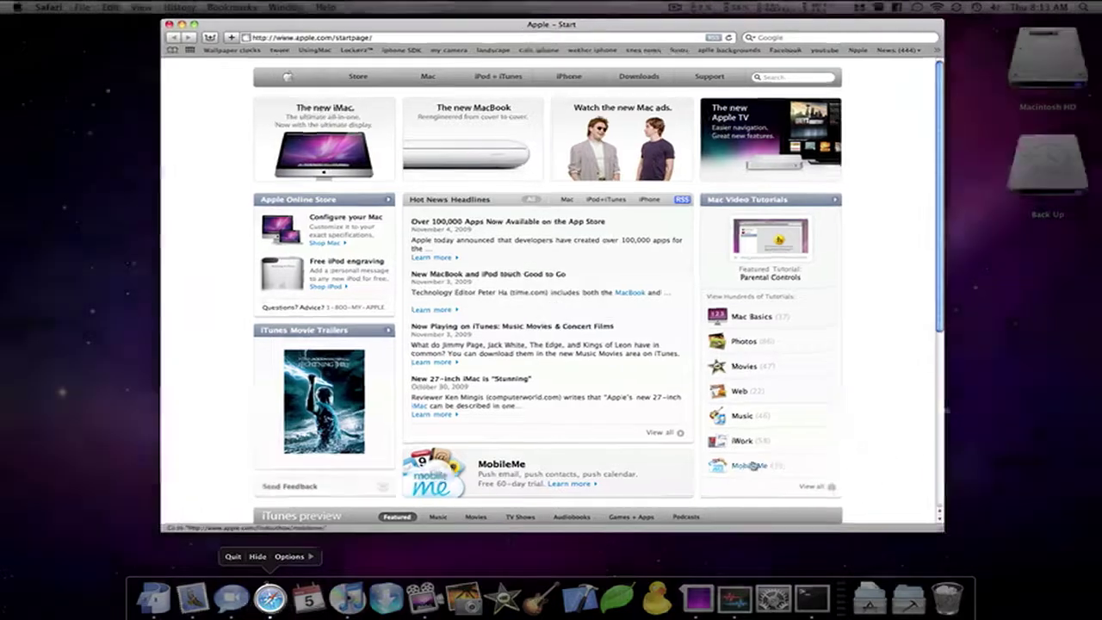
pyautogui.press('super+w')
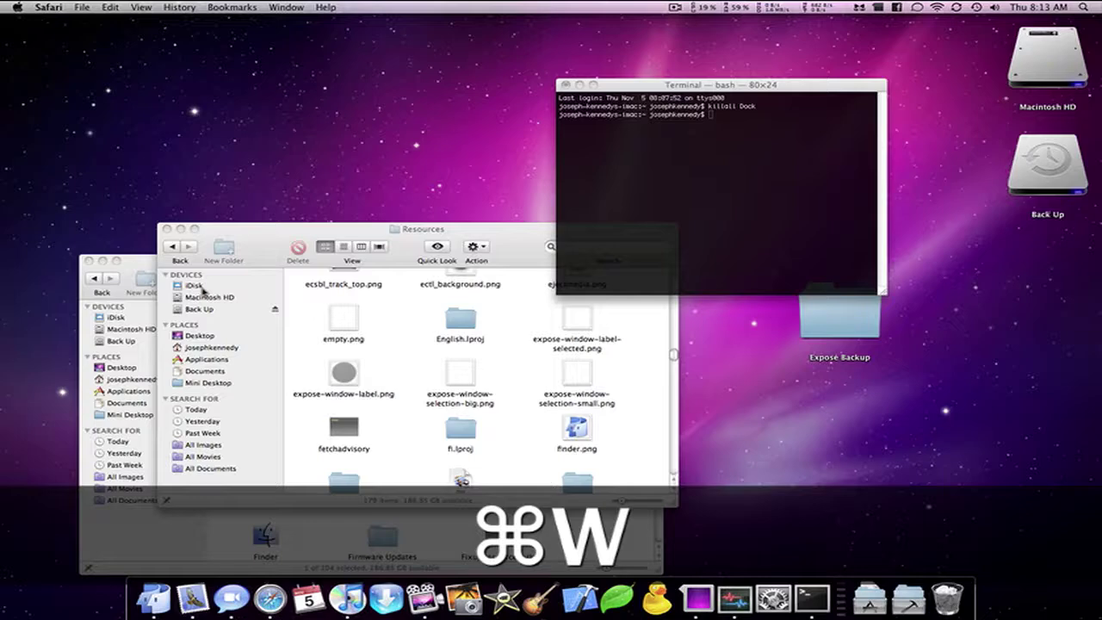
# Step: Open the Exposé Backup folder and delete the two white selection images from Resources with the password
pyautogui.moveTo(858, 319); pyautogui.dragTo(968, 351)
pyautogui.doubleClick(969, 351)
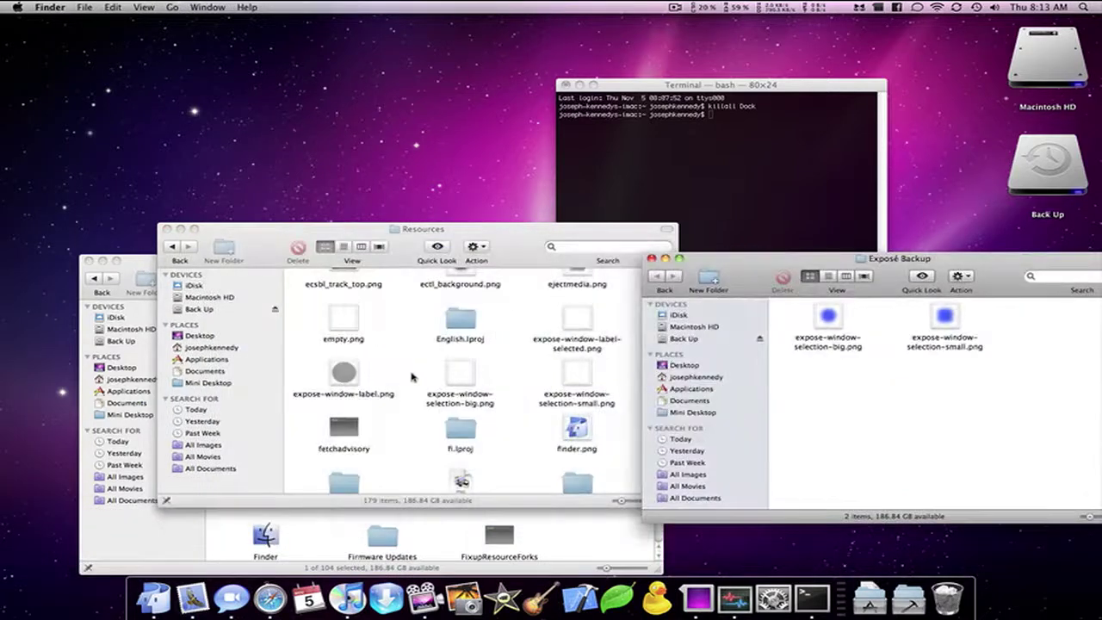
pyautogui.click(268, 247)
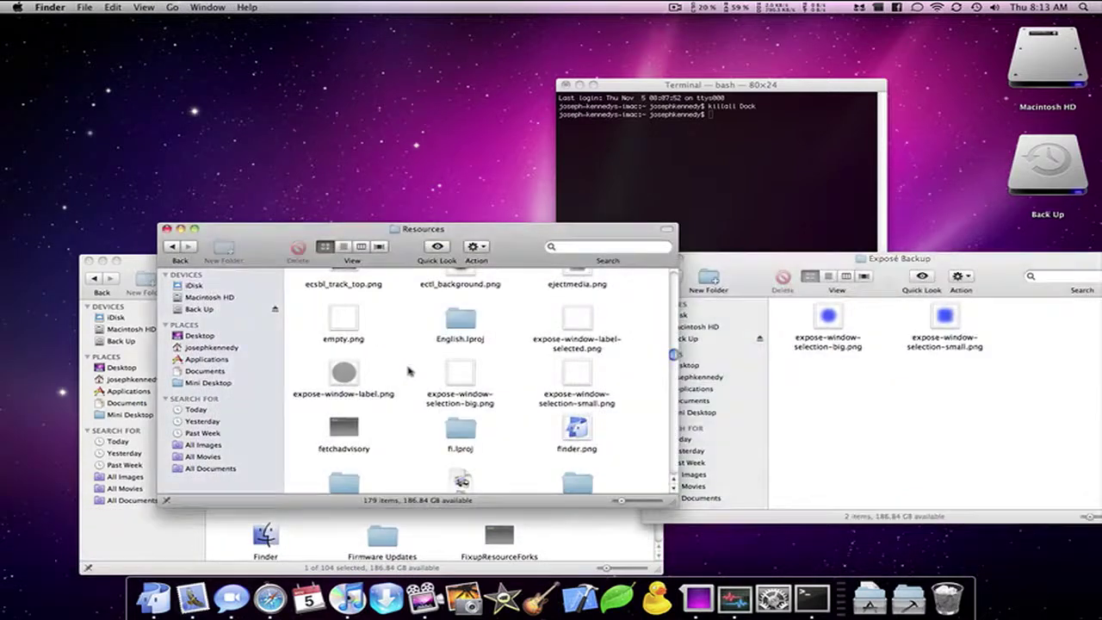
pyautogui.click(293, 249)
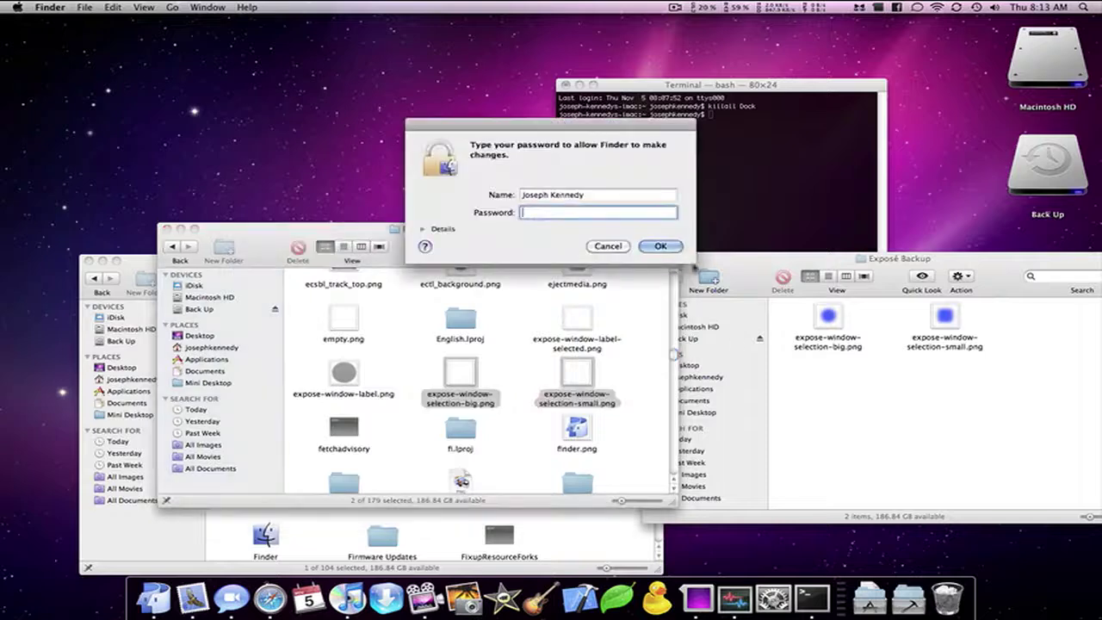
pyautogui.write('••••••')
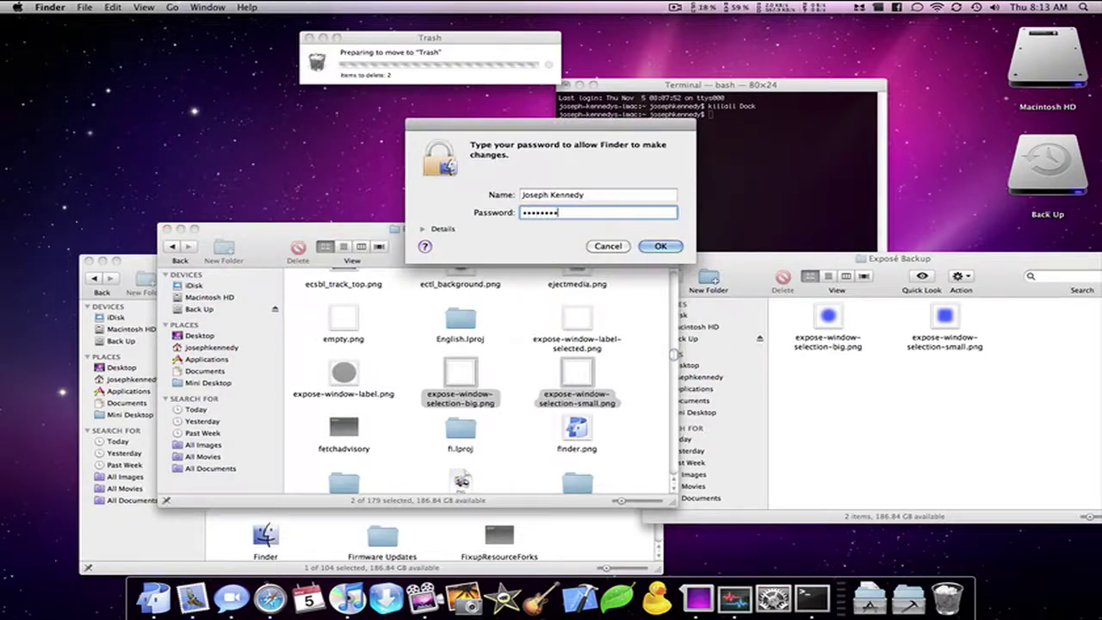
pyautogui.press('Return')
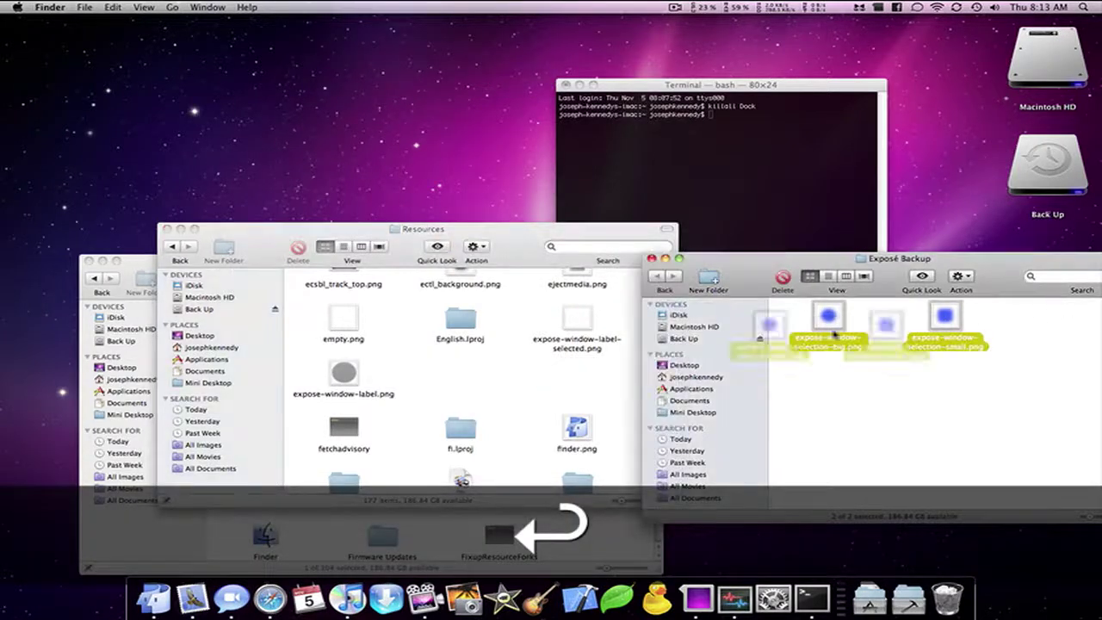
# Step: Copy the blue backup images into Resources with authentication and sort the folder by name
pyautogui.click(555, 204)
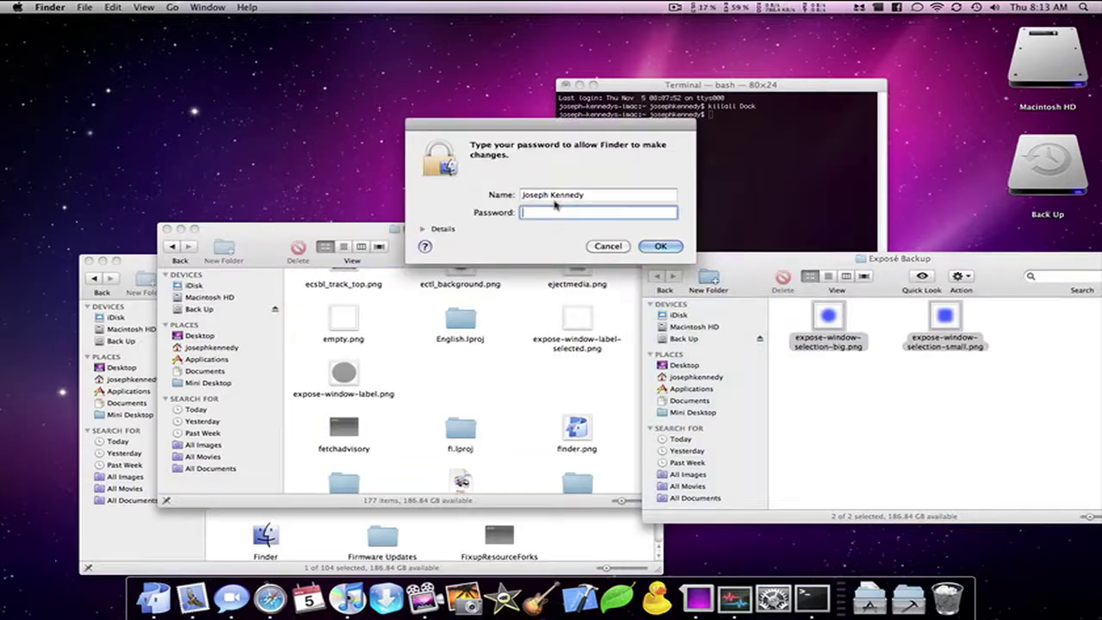
pyautogui.press('Return')
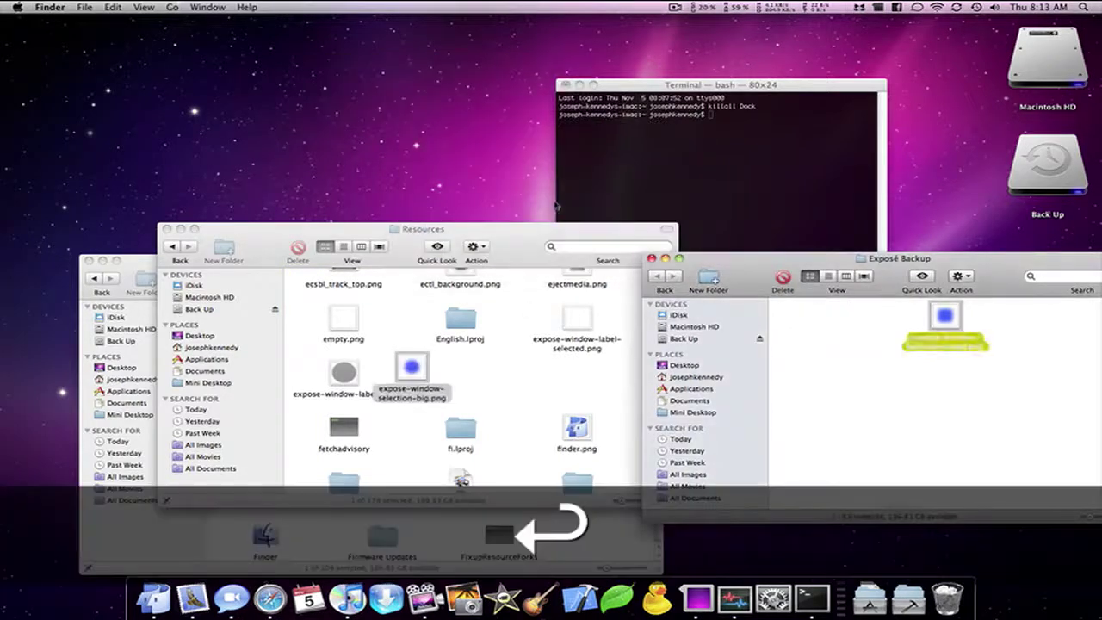
pyautogui.rightClick(480, 362)
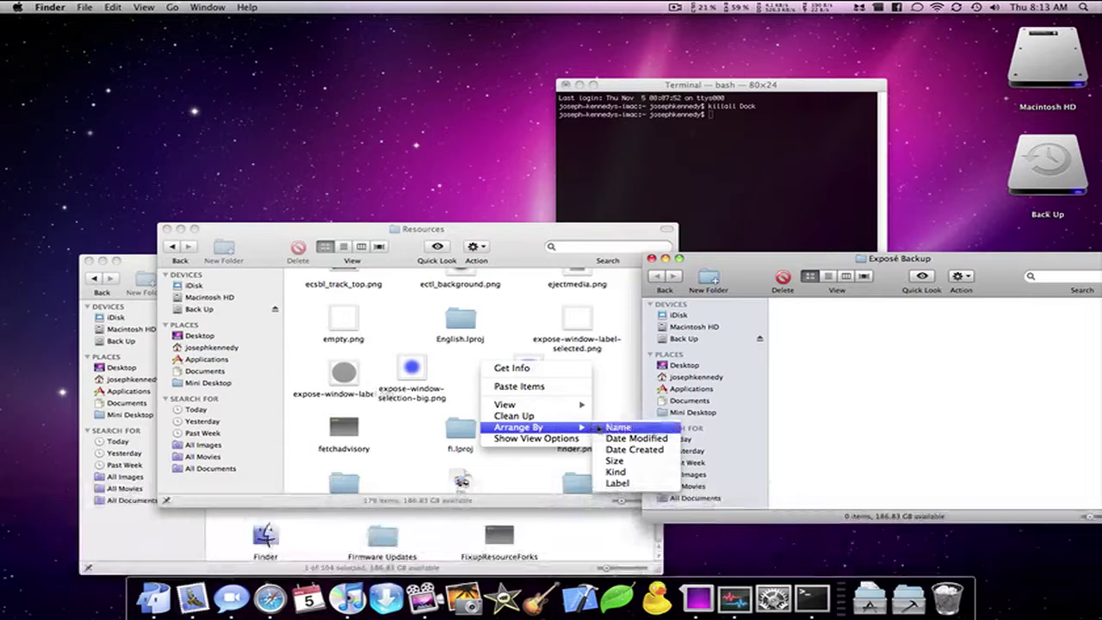
pyautogui.click(617, 427)
# Step: Rerun the killall Dock command in Terminal and bring up Safari
pyautogui.click(747, 203)
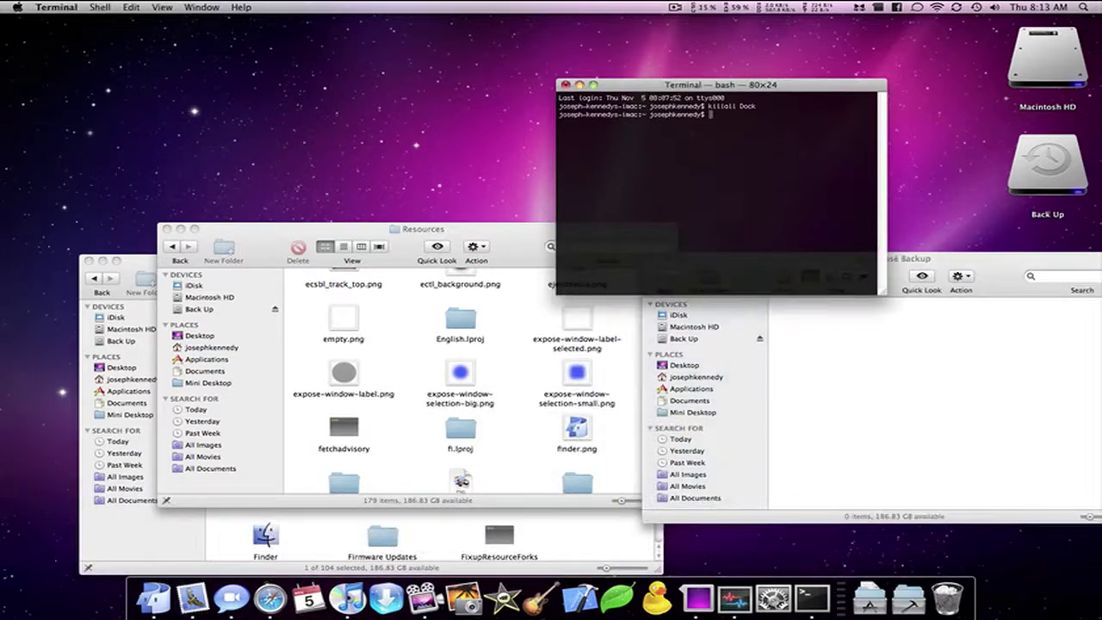
pyautogui.press('super+c')
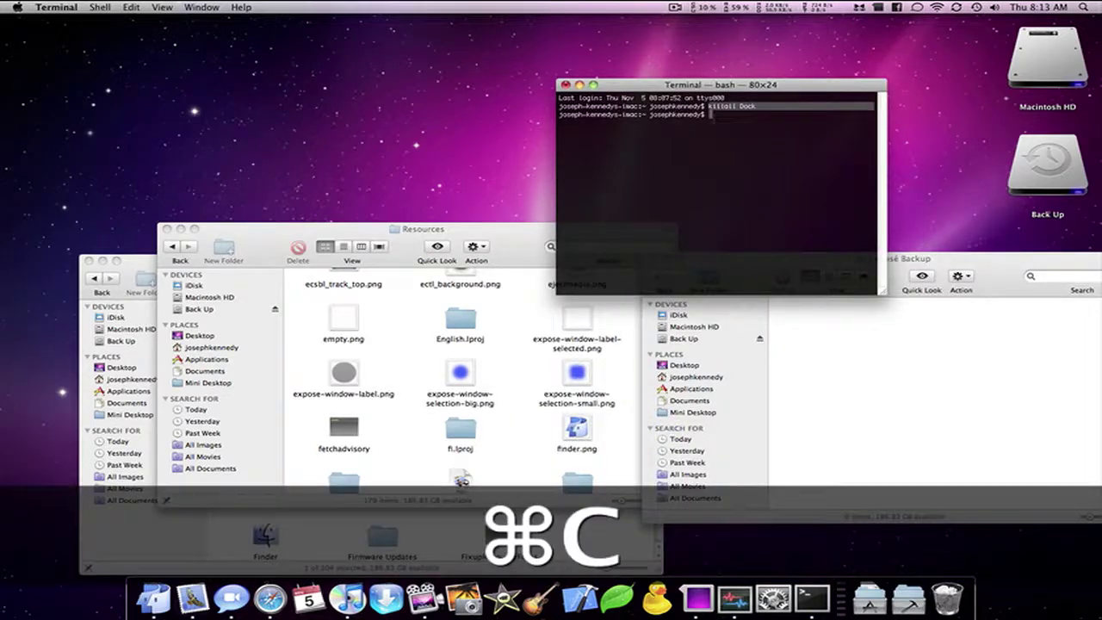
pyautogui.press('super+v')
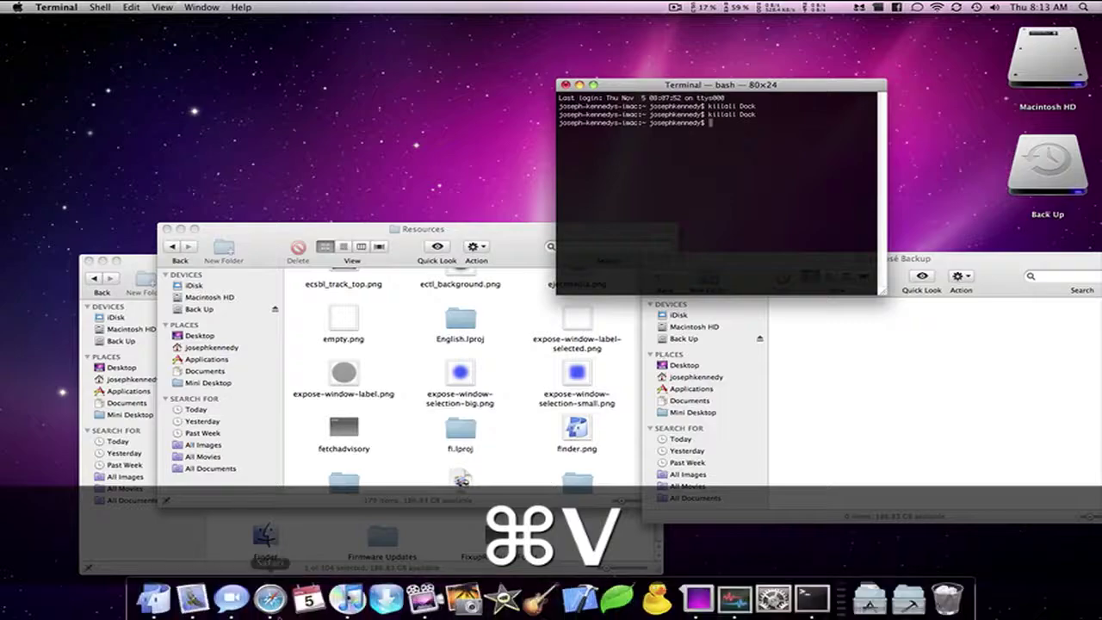
pyautogui.click(270, 599)
# Step: Check the blue highlight in Safari's Exposé, hide Safari, and close the Resources window
pyautogui.moveTo(271, 598); pyautogui.dragTo(255, 483)
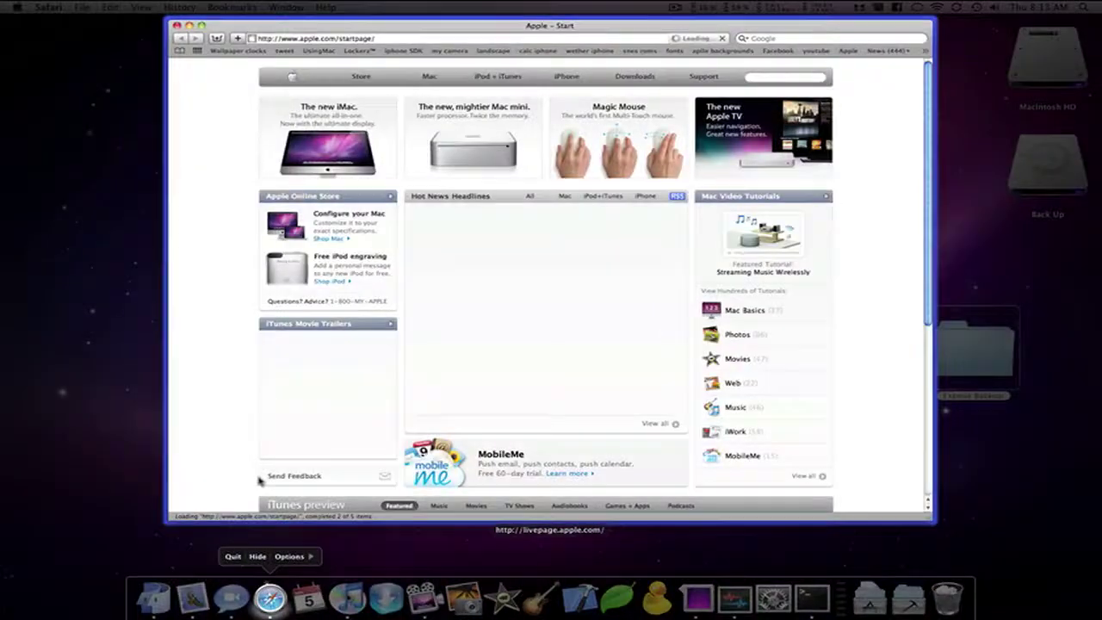
pyautogui.click(269, 599)
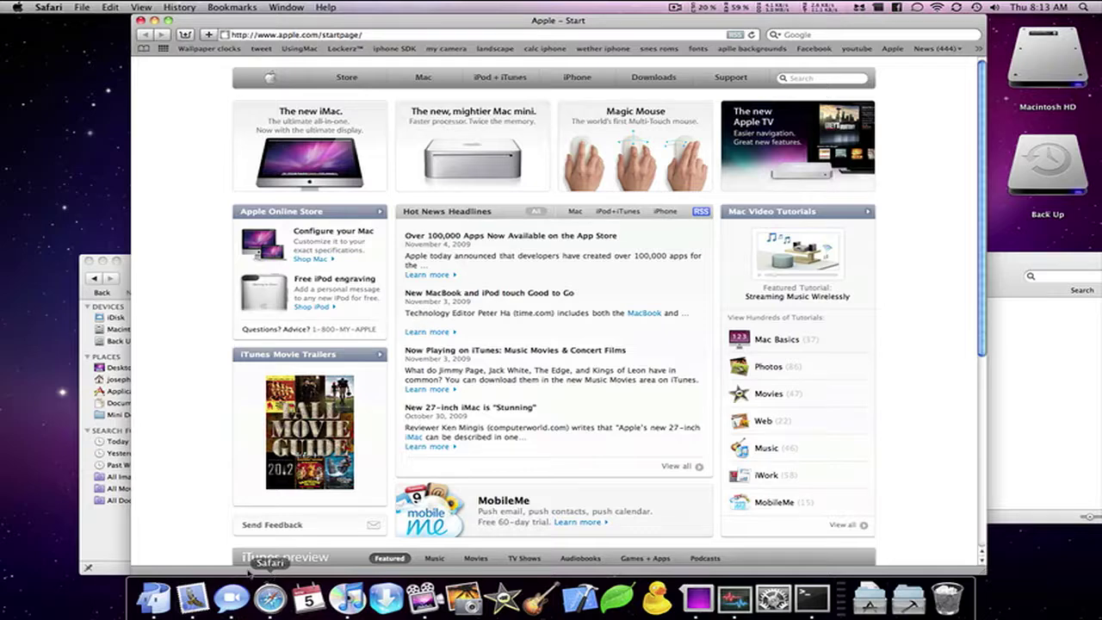
pyautogui.moveTo(276, 568); pyautogui.dragTo(276, 544)
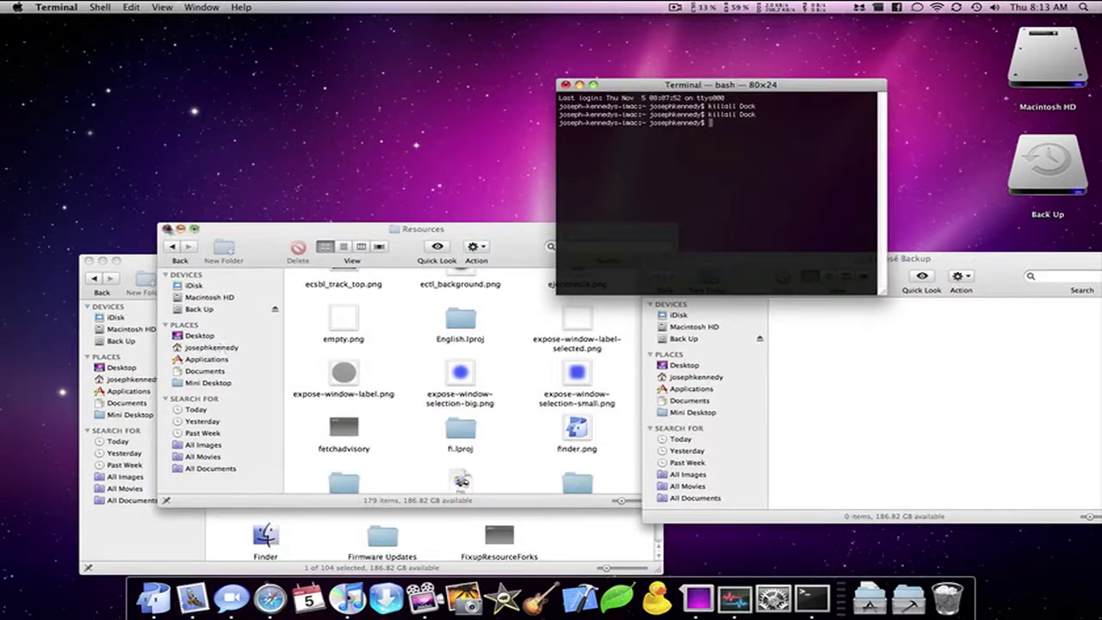
pyautogui.click(168, 229)
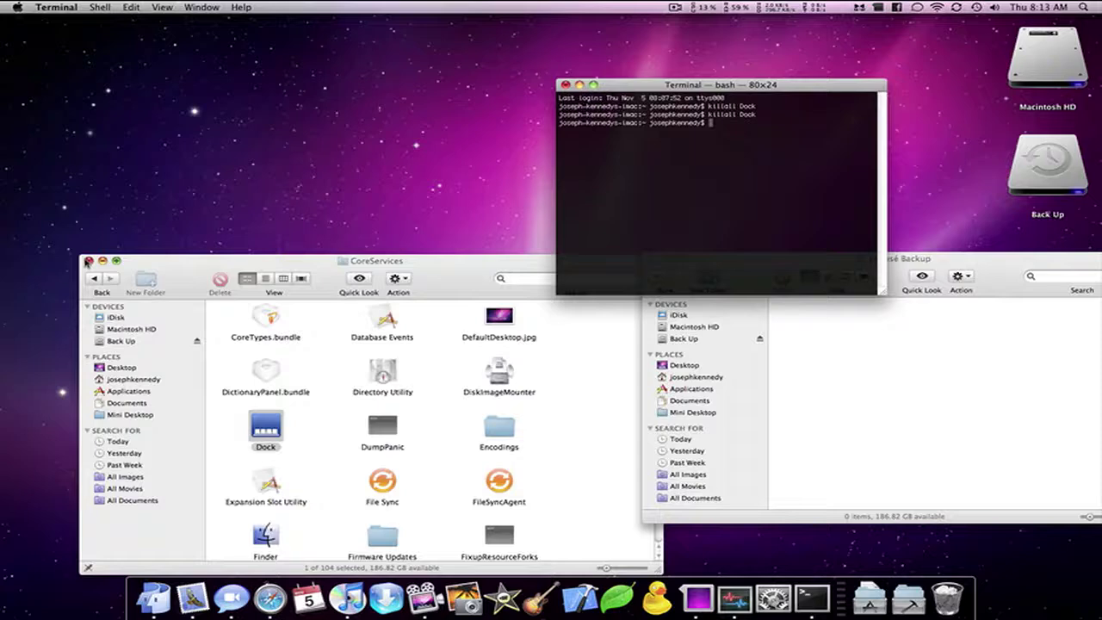
# Step: Close the CoreServices, Exposé Backup and Terminal windows
pyautogui.click(88, 261)
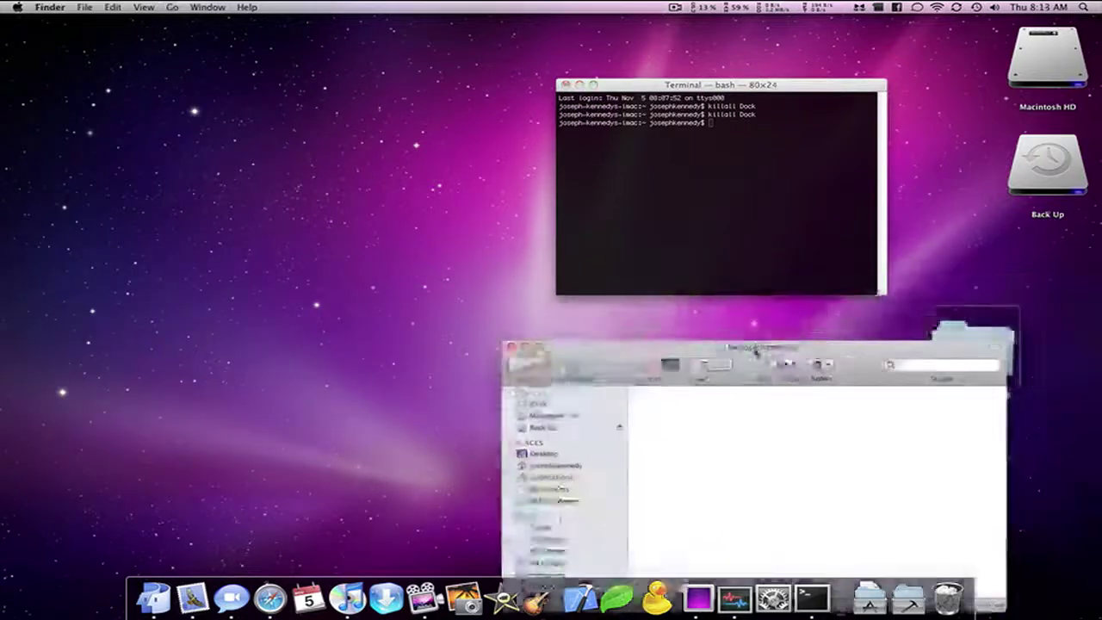
pyautogui.click(511, 347)
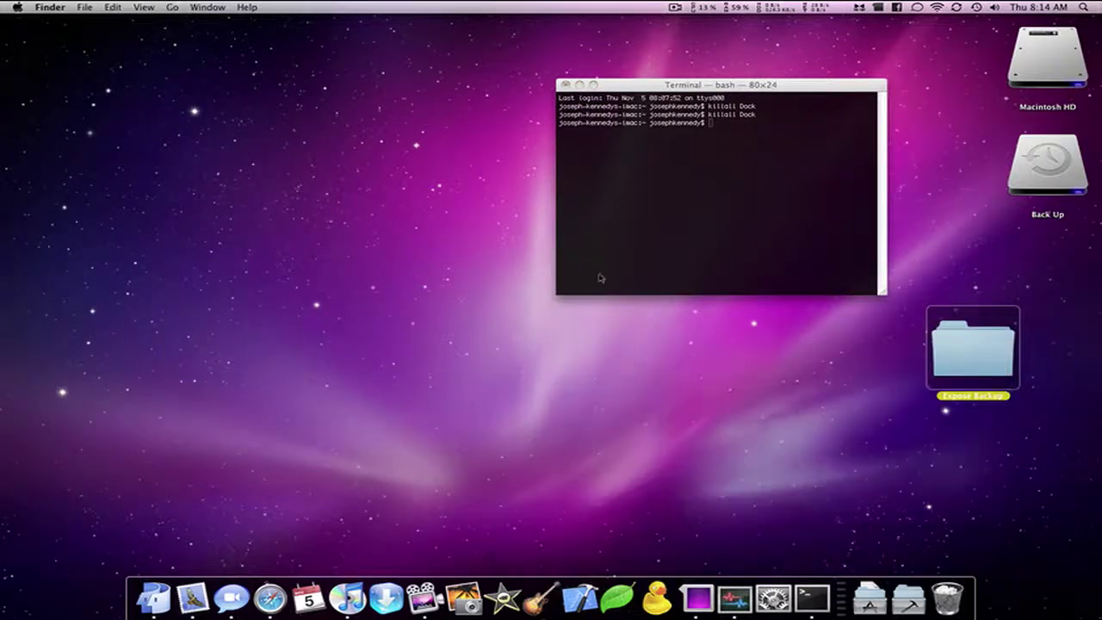
pyautogui.click(644, 84)
pyautogui.press('super+w')
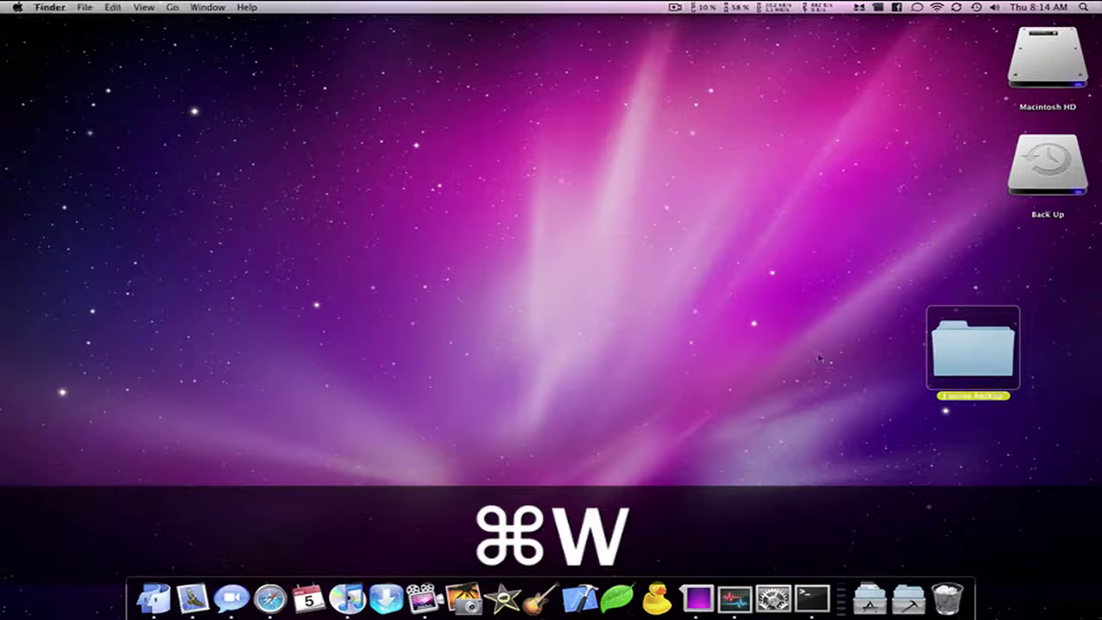
# Step: Move the Exposé Backup folder from the desktop to the Trash
pyautogui.click(859, 349)
pyautogui.click(971, 358)
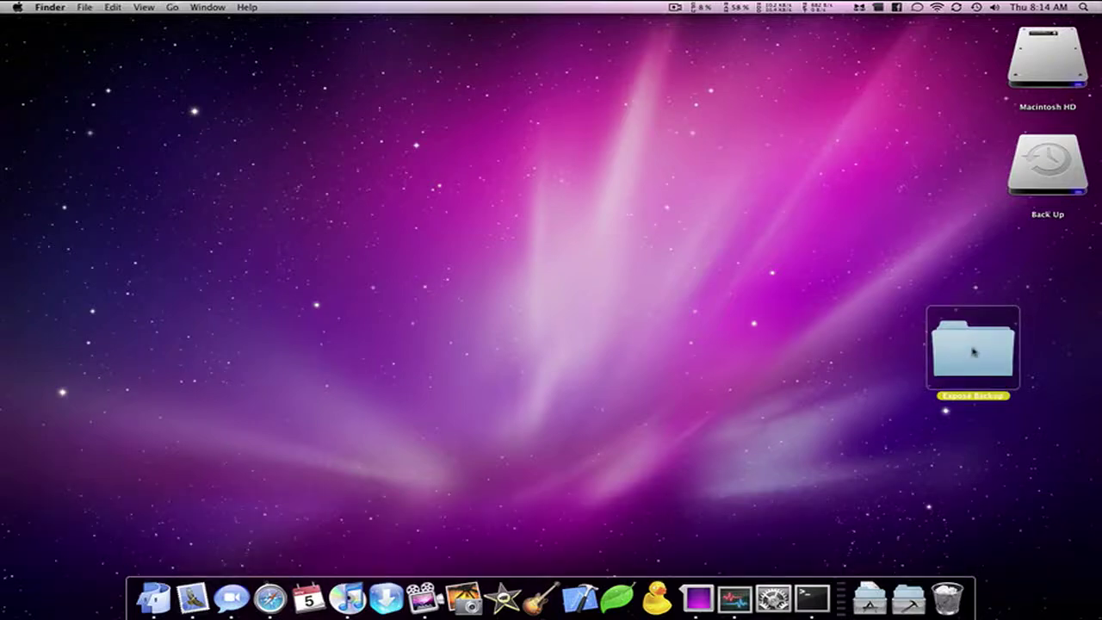
pyautogui.press('super+BackSpace')
pyautogui.press('Return')
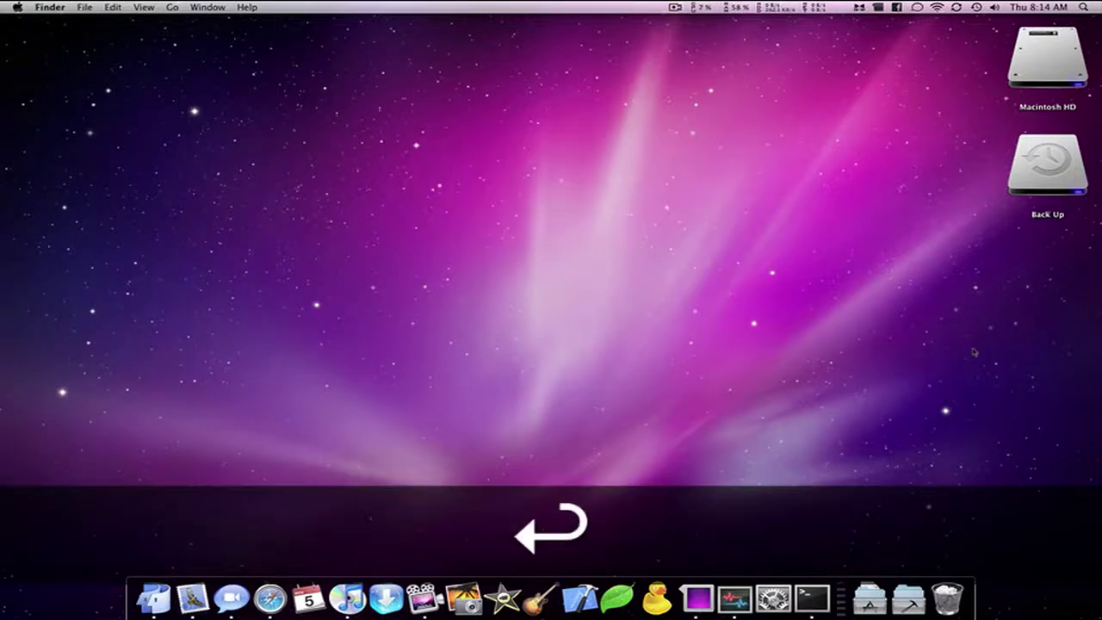